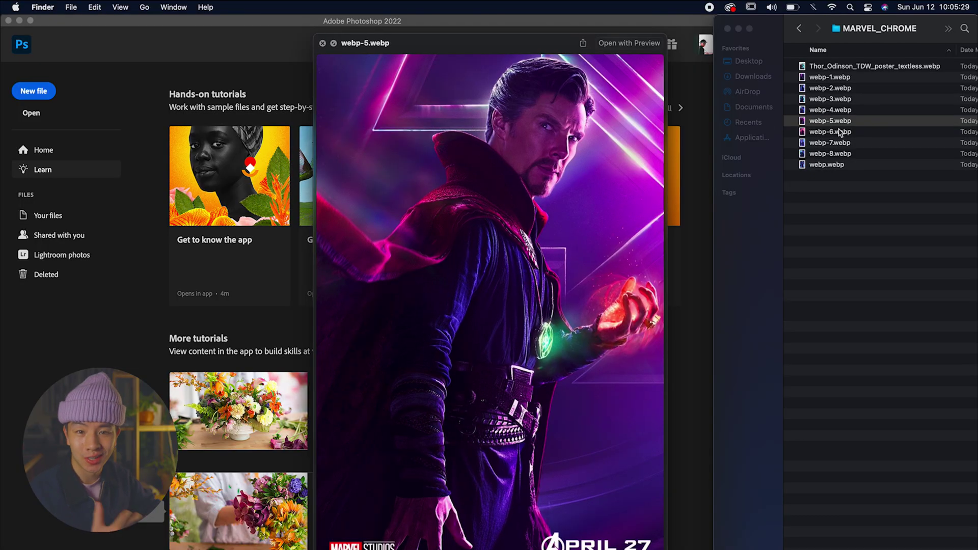
key("space")
- Preview webp-5.webp in Quick Look, then drag it into Photoshop to open the Doctor Strange poster
left_click_drag(847, 125, 433, 541)
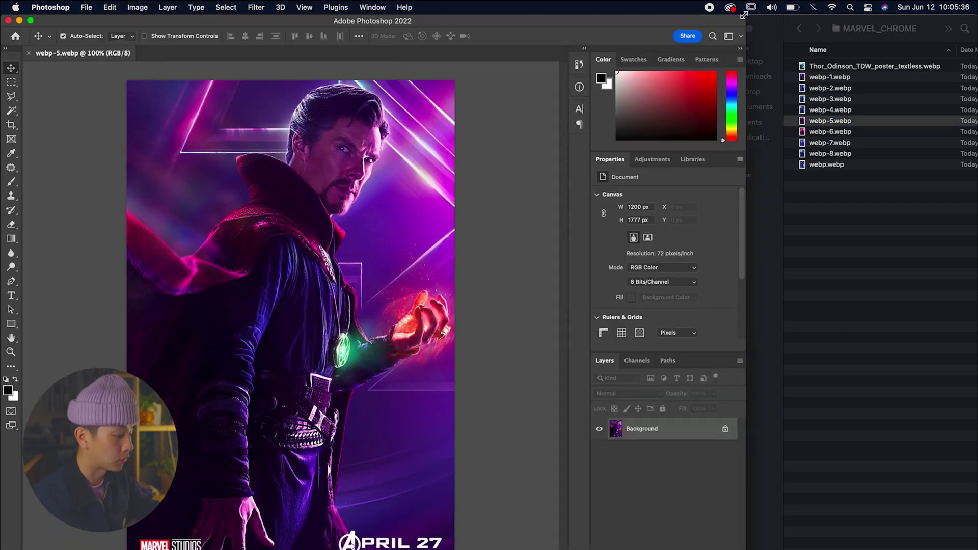
- Add a Gradient Map adjustment layer to the Doctor Strange poster via Layer > New Adjustment Layer
key("super+r")
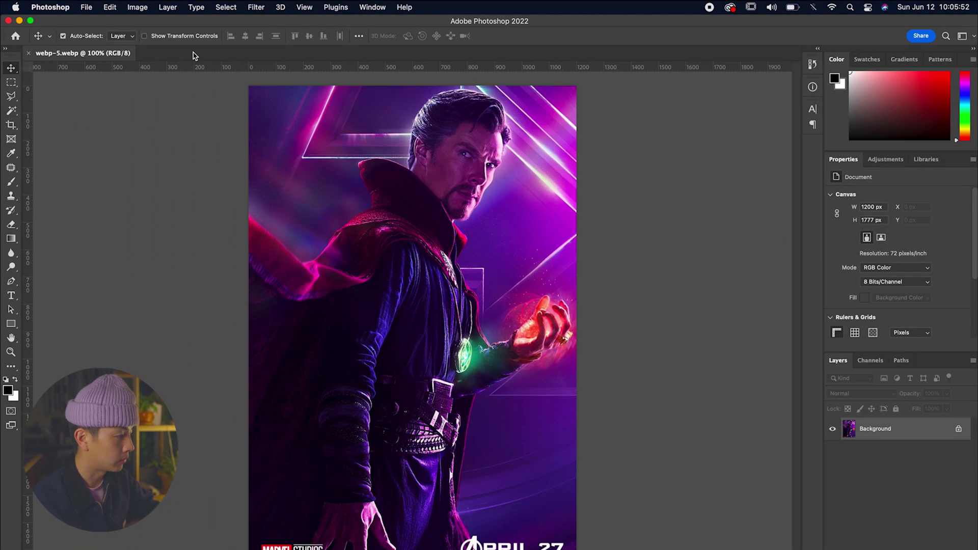
left_click(169, 7)
mouse_move(214, 147)
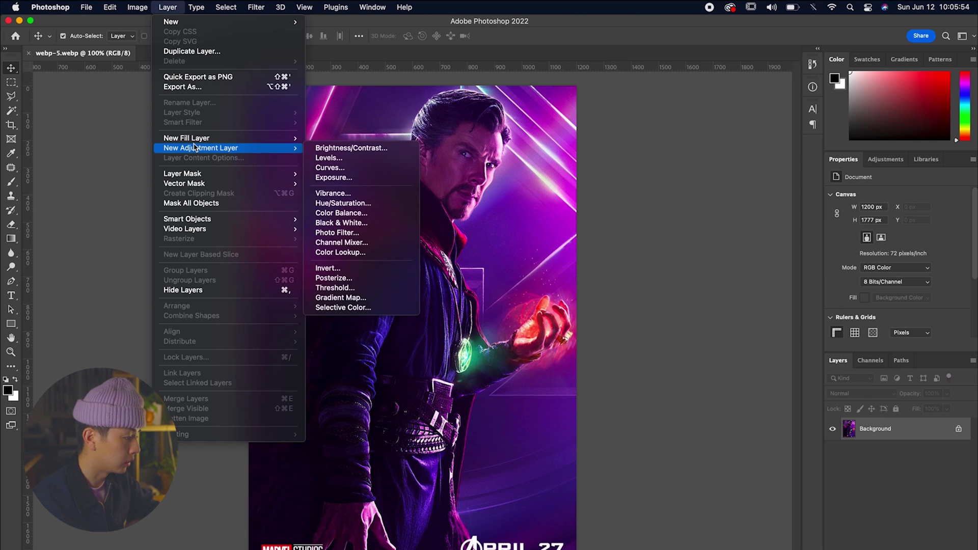
left_click(339, 297)
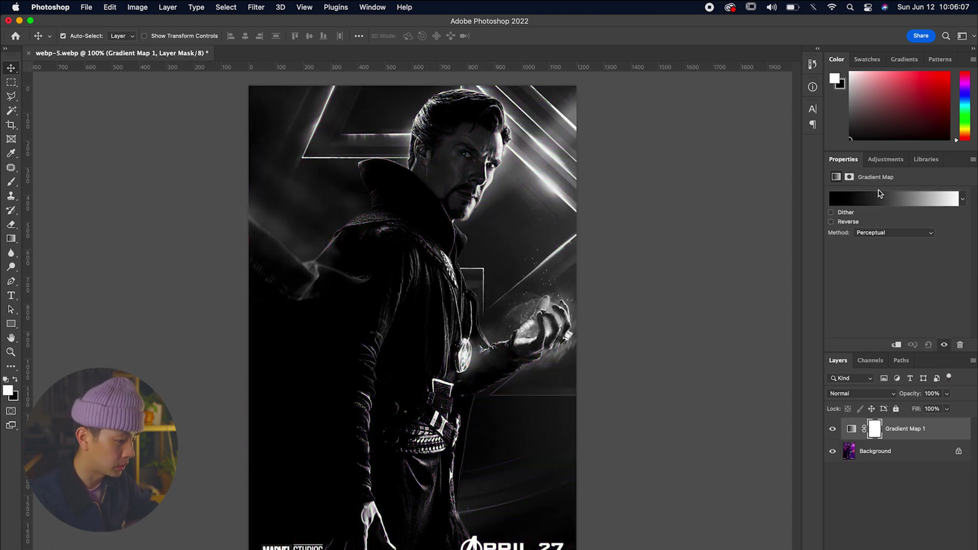
- Toggle Gradient Map 1's visibility to compare before and after, then select its adjustment thumbnail
left_click(833, 430)
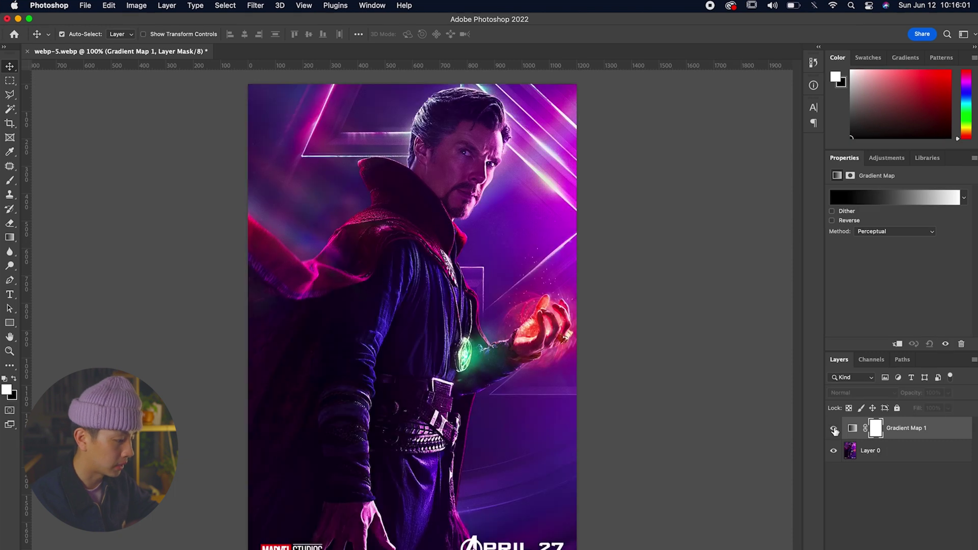
left_click(834, 429)
left_click(834, 429)
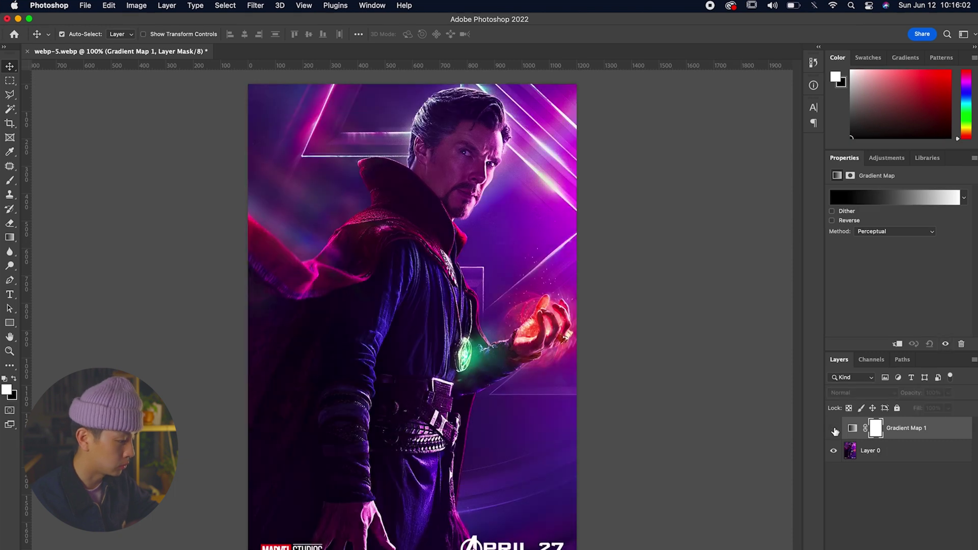
left_click(836, 430)
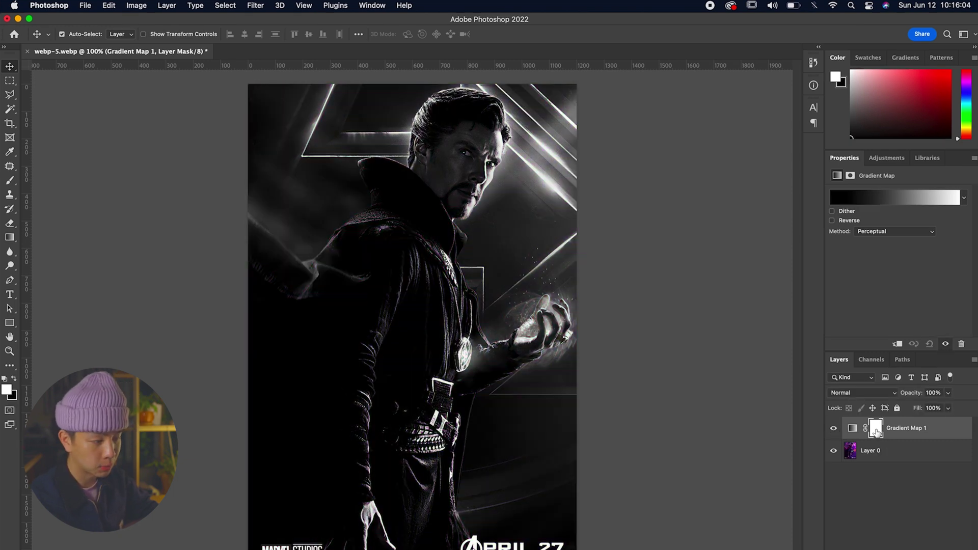
left_click(853, 430)
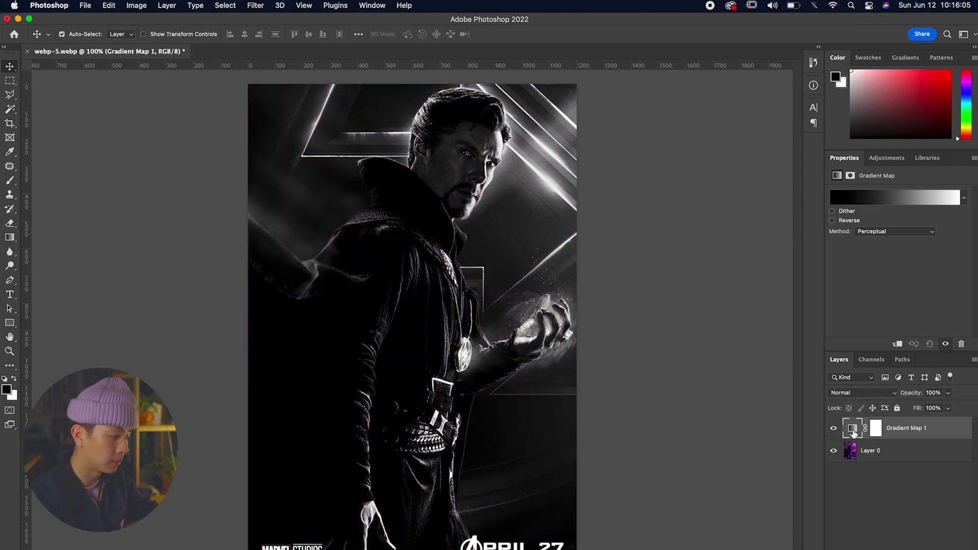
- Open the gradient map's Gradient Editor and try the Blue_12 and Blue_30 presets
left_click(875, 200)
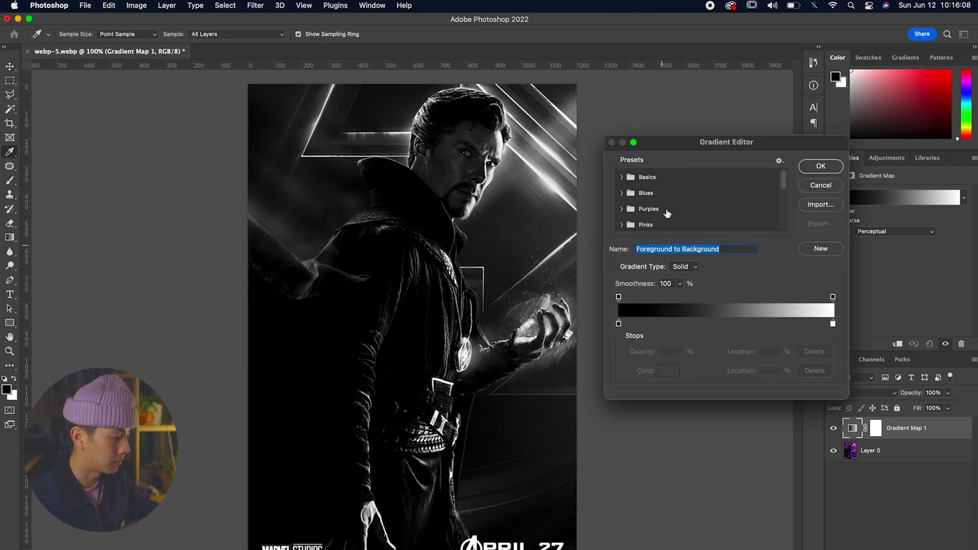
left_click(630, 196)
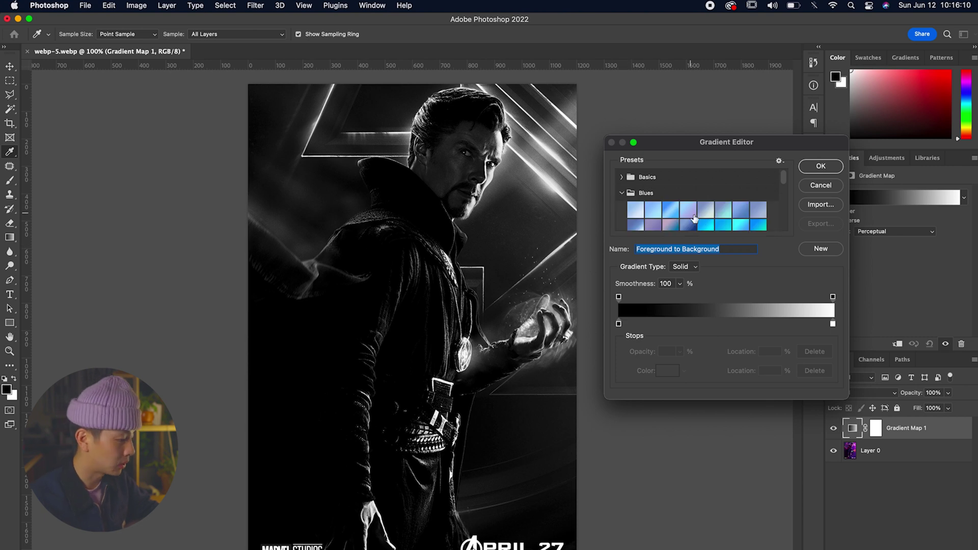
left_click(688, 219)
scroll(708, 224, "down", 3)
left_click(718, 225)
- Sample several Pinks presets, ending on Pink_11
scroll(713, 219, "down", 3)
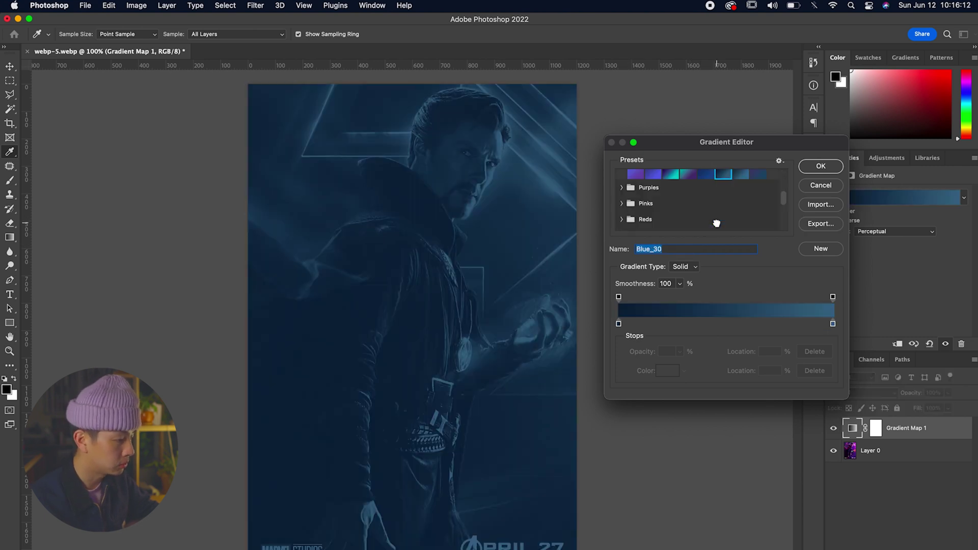
left_click(630, 206)
left_click(683, 214)
scroll(683, 212, "down", 2)
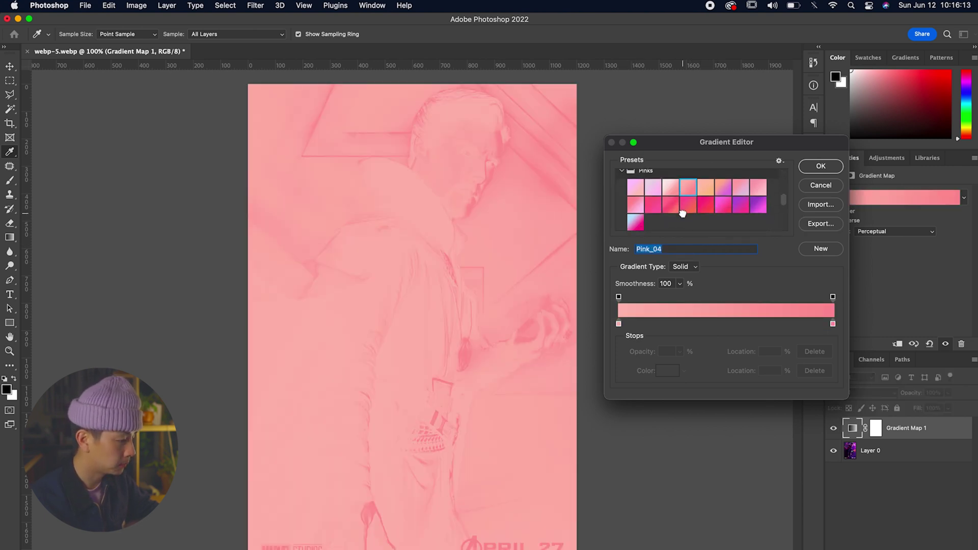
left_click(701, 197)
left_click(726, 193)
left_click(667, 192)
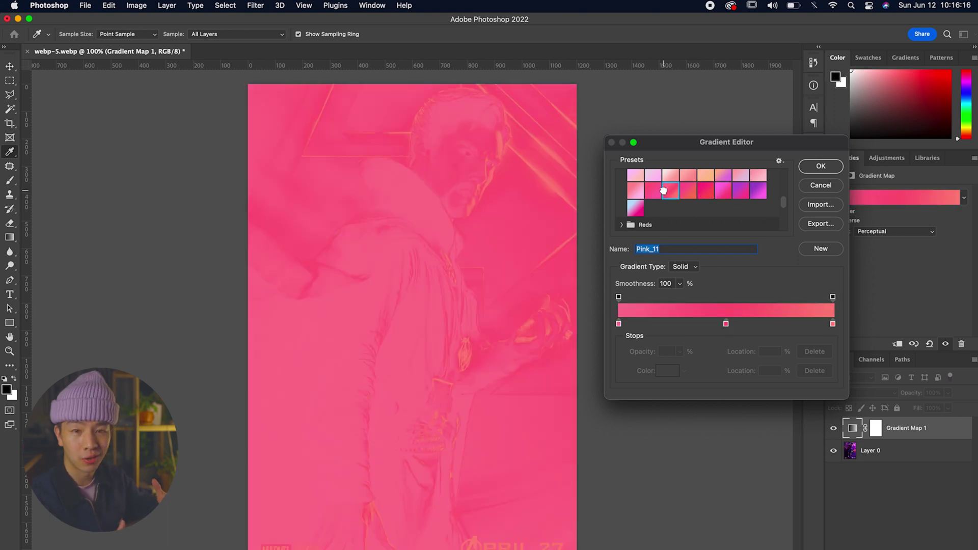
- Try the Reds presets (Red_05, Red_04, Red_01), then return to the Black, White gradient
scroll(629, 216, "down", 2)
left_click(624, 208)
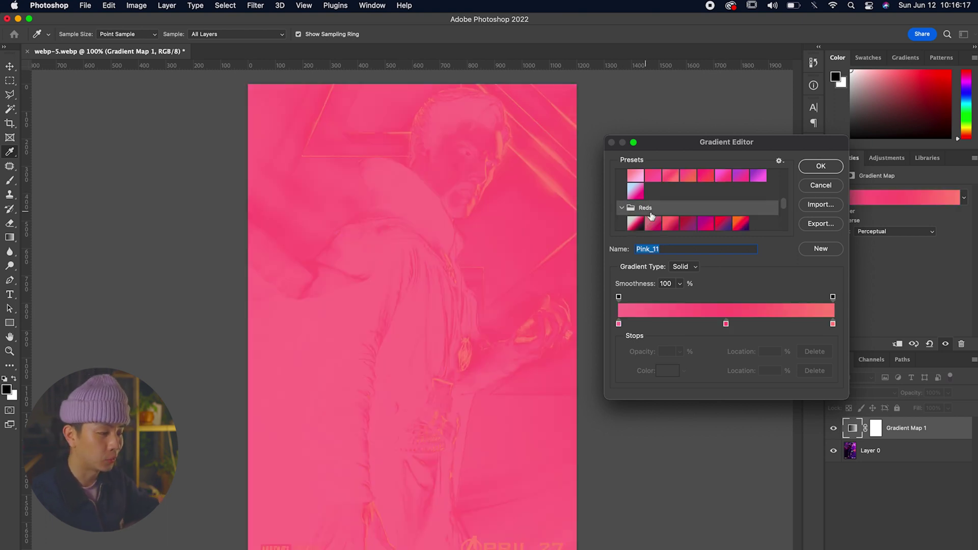
scroll(678, 214, "down", 1)
left_click(739, 204)
left_click(710, 201)
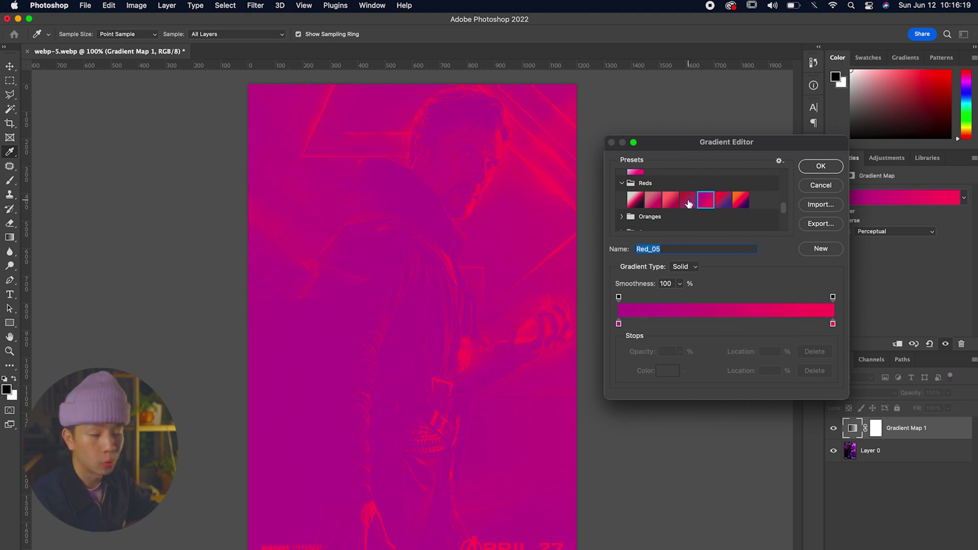
left_click(688, 202)
left_click(635, 201)
scroll(679, 198, "up", 5)
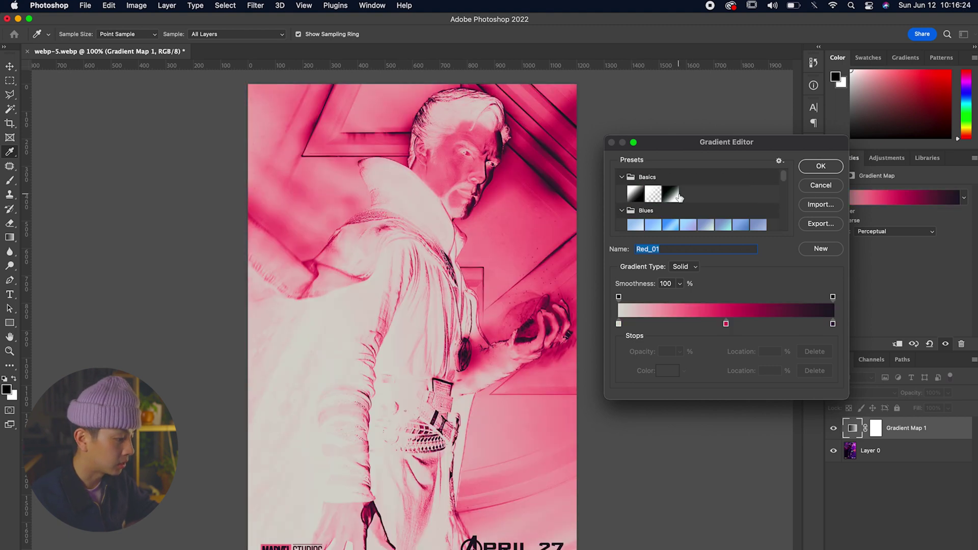
left_click(677, 196)
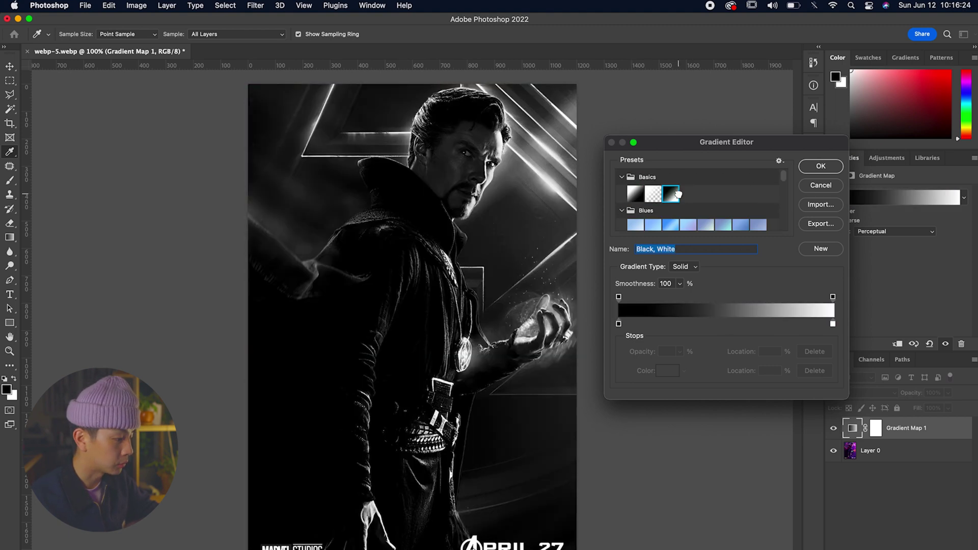
- Recolour the gradient stops to dark indigo blue on the left and bright green on the right
double_click(619, 324)
left_click_drag(585, 413, 623, 490)
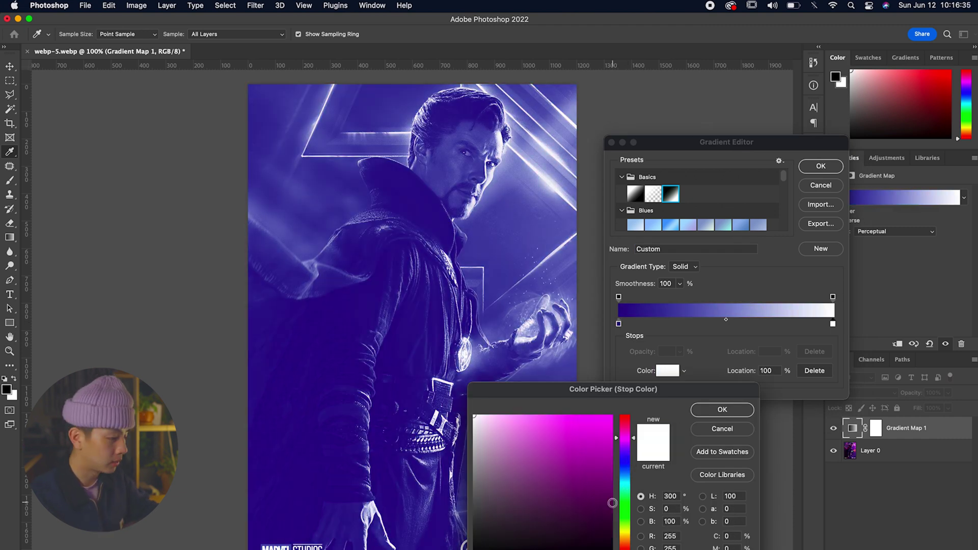
mouse_move(625, 438)
left_mouse_down()
mouse_move(638, 497)
mouse_move(630, 442)
left_mouse_up()
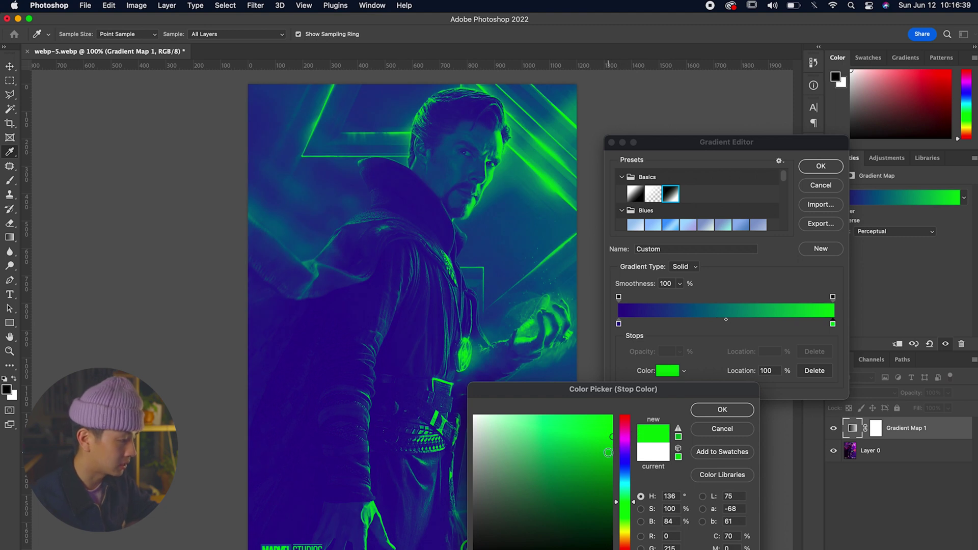
left_click(722, 410)
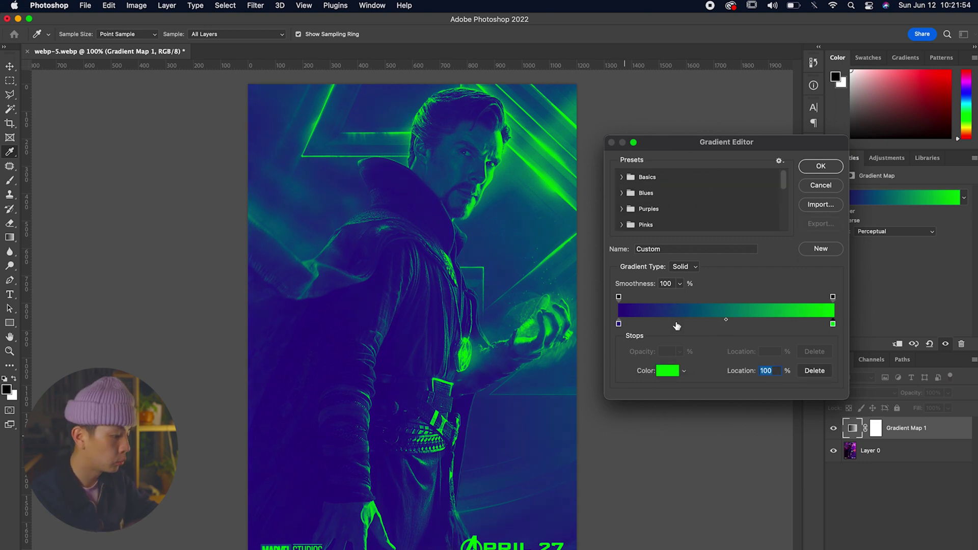
- Add a red colour stop at 26% on the gradient map
left_click(676, 324)
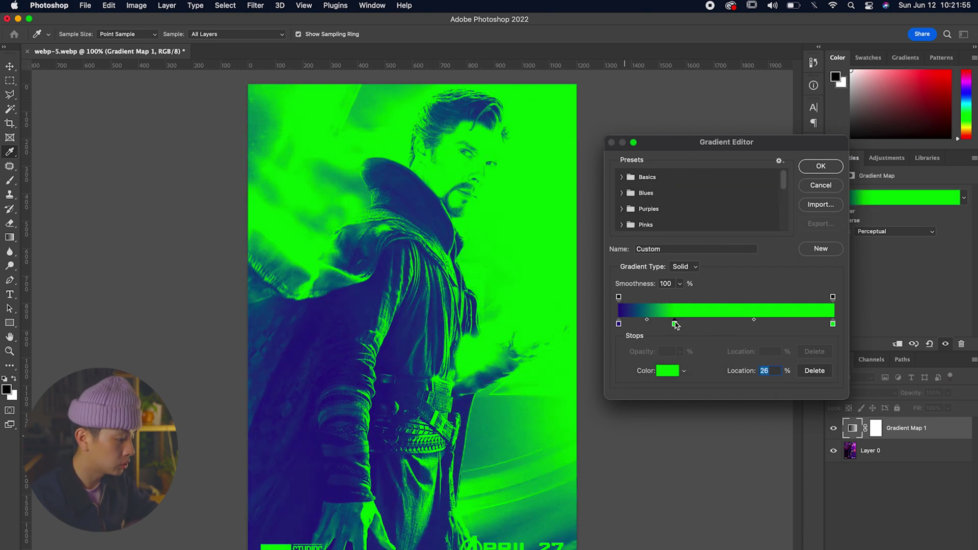
double_click(675, 324)
left_click(625, 415)
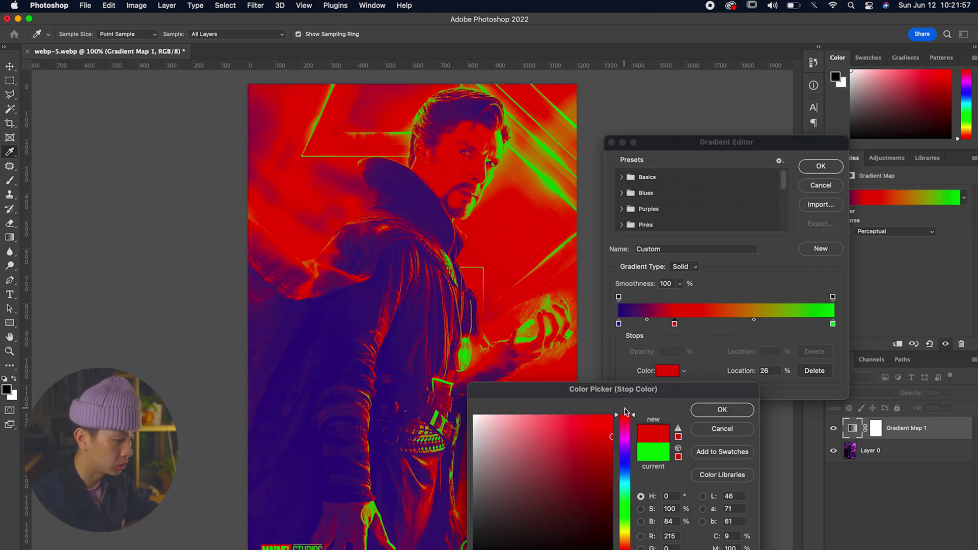
key("Return")
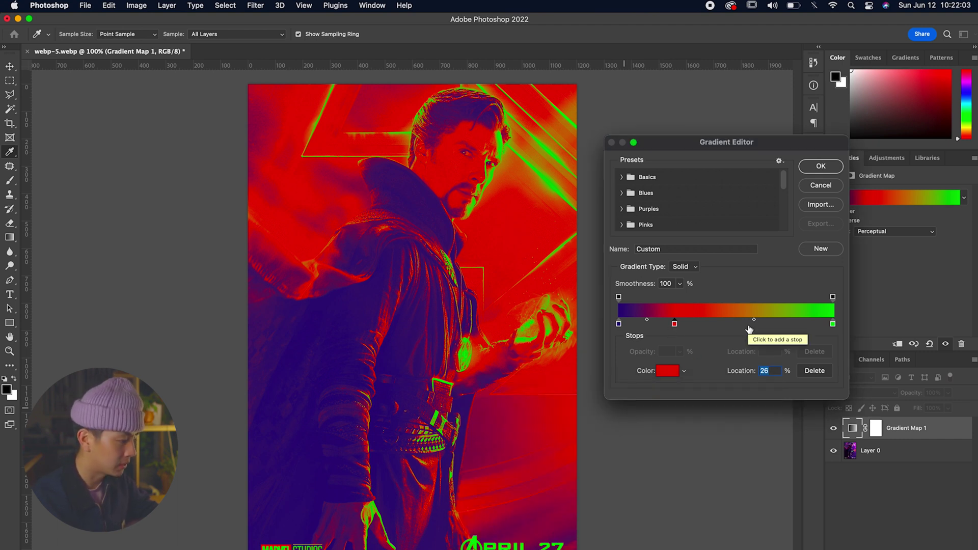
- Add a blue stop at 60% and shift the red-to-blue midpoint left
double_click(748, 326)
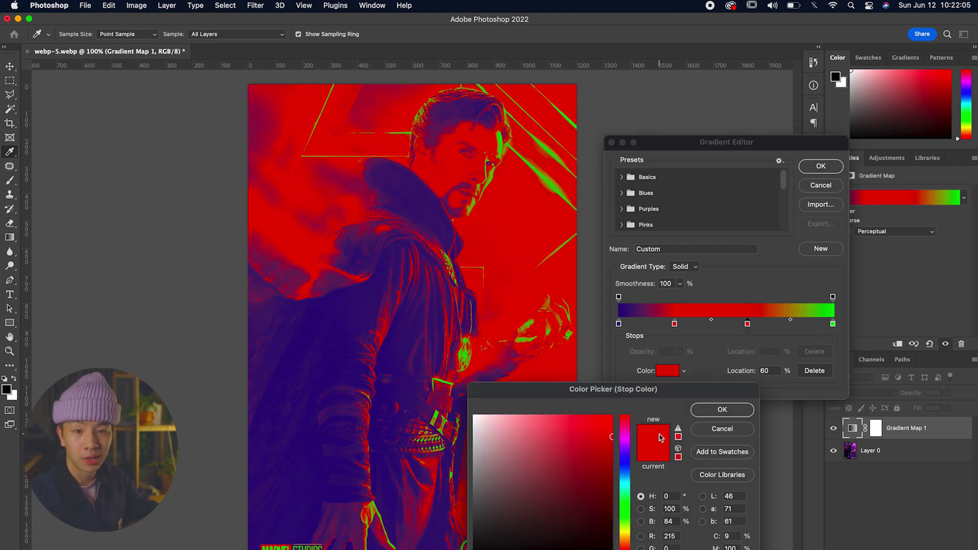
mouse_move(628, 483)
left_mouse_down()
mouse_move(627, 452)
mouse_move(626, 476)
left_mouse_up()
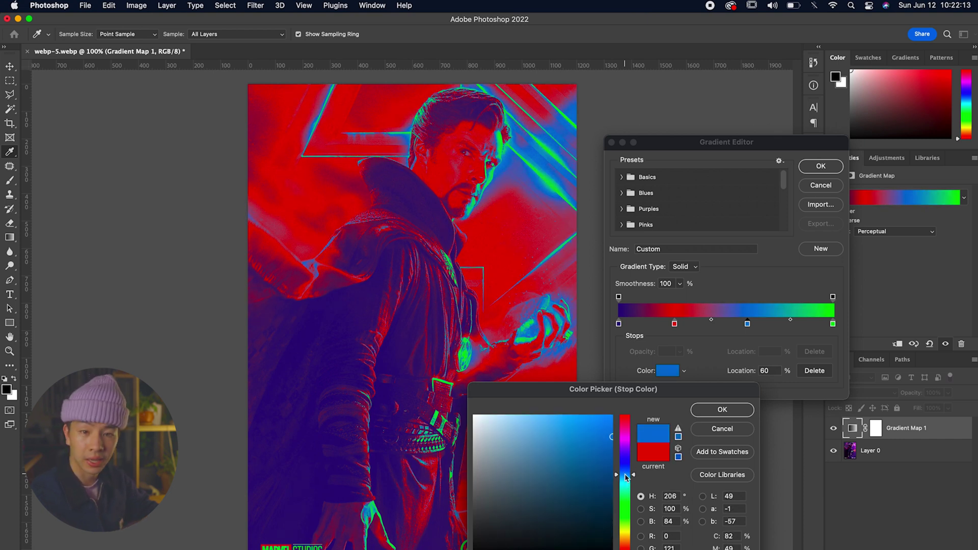
key("Return")
mouse_move(790, 320)
left_mouse_down()
mouse_move(767, 321)
mouse_move(816, 323)
mouse_move(790, 322)
left_mouse_up()
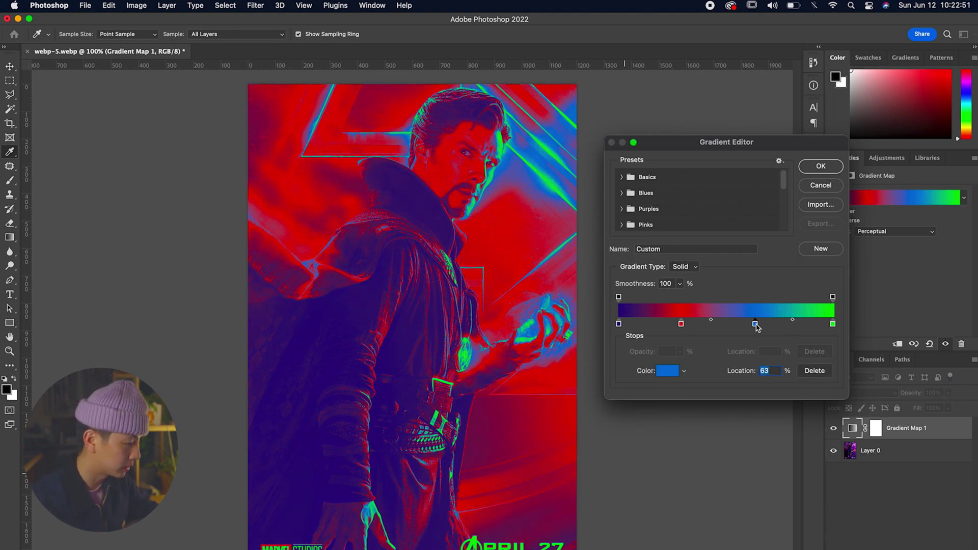
- Add a colour stop at 47% and make it a rich, saturated yellow
left_click(720, 325)
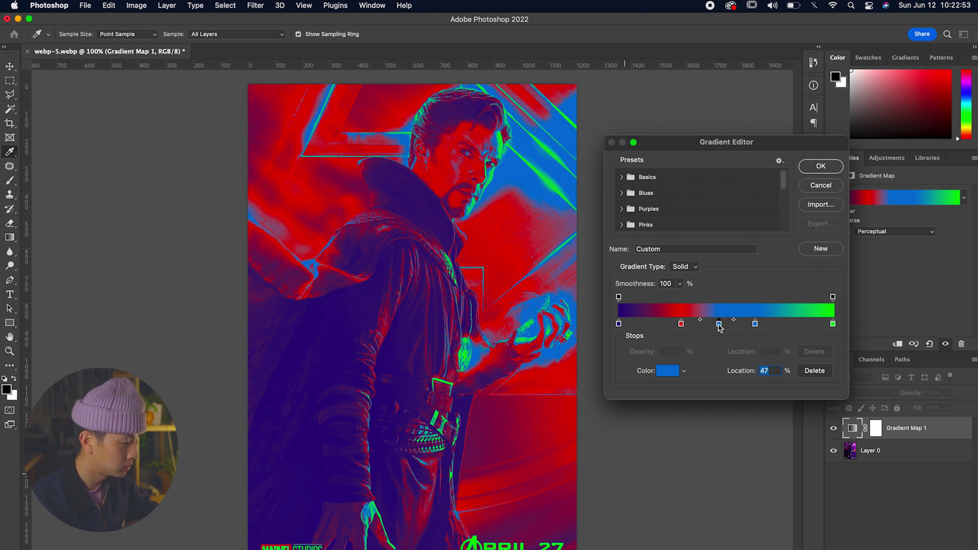
double_click(719, 325)
left_click(625, 536)
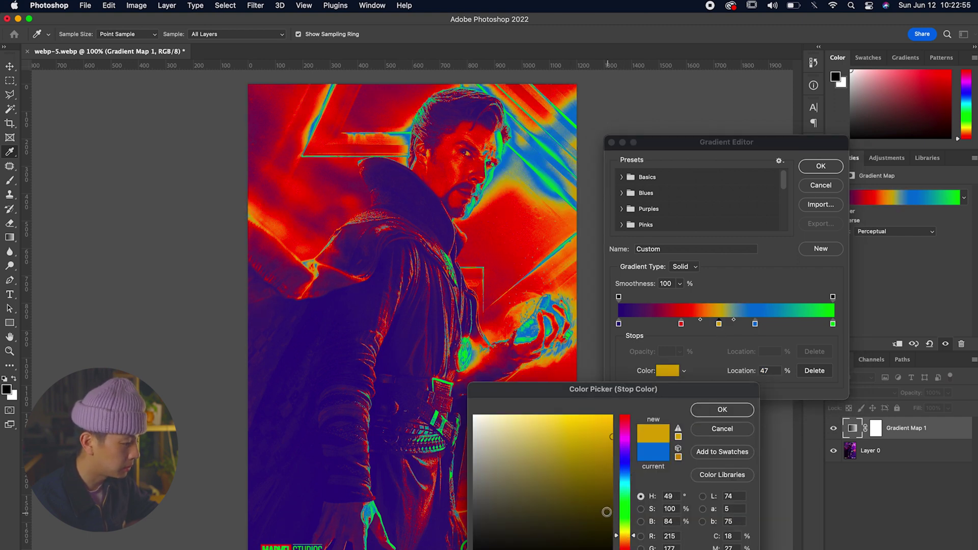
left_click(507, 423)
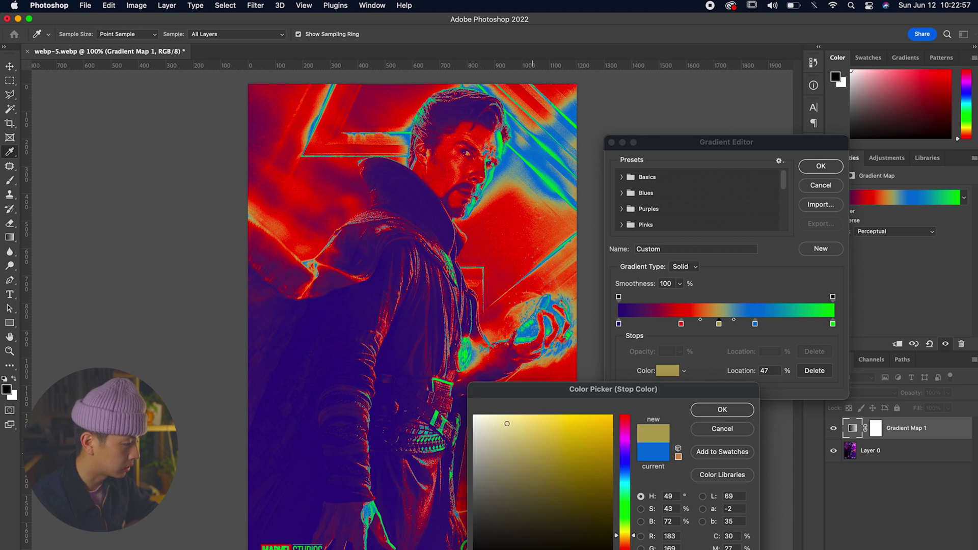
mouse_move(507, 423)
left_mouse_down()
mouse_move(493, 413)
mouse_move(498, 437)
mouse_move(584, 446)
mouse_move(613, 459)
mouse_move(613, 476)
left_mouse_up()
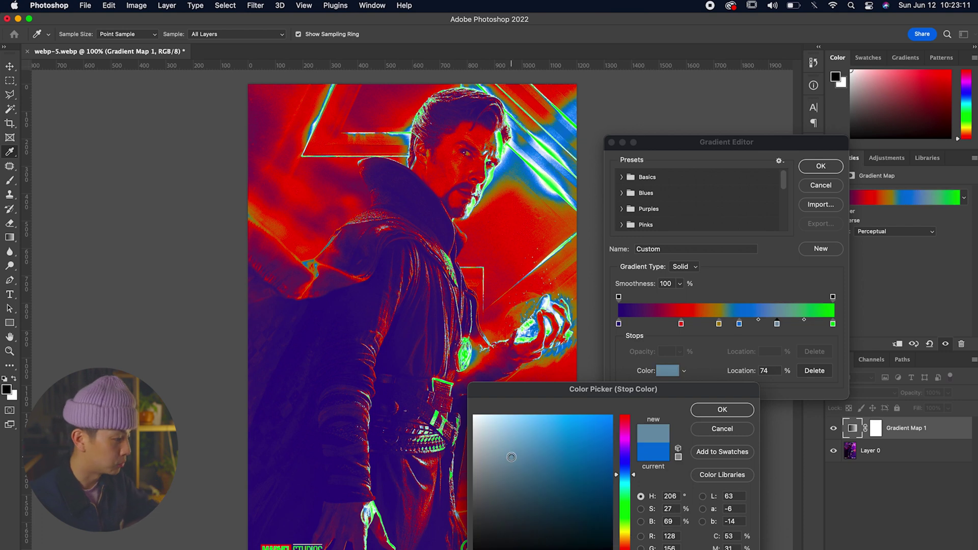
- Turn the 74% stop green, then review the red, orange and blue stop locations
left_click_drag(508, 452, 604, 419)
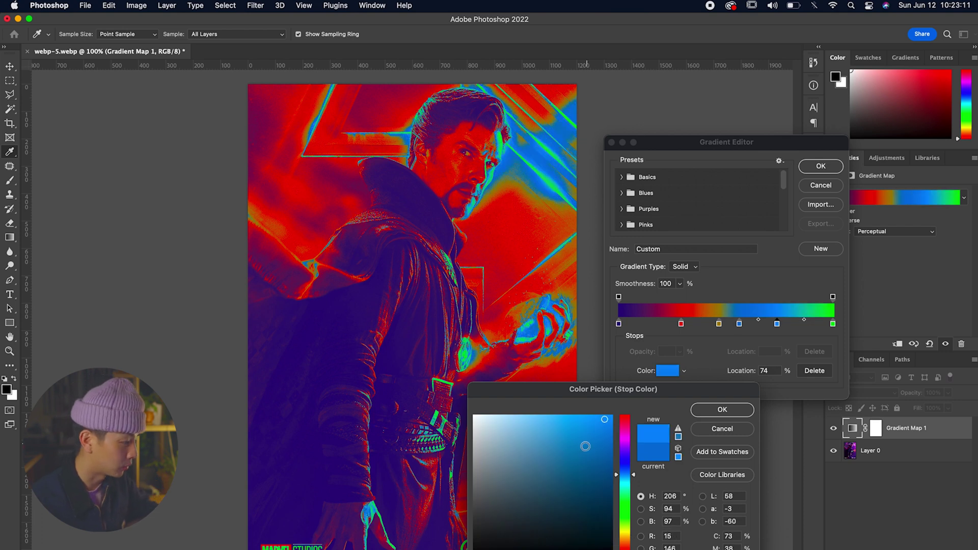
left_click_drag(633, 486, 631, 512)
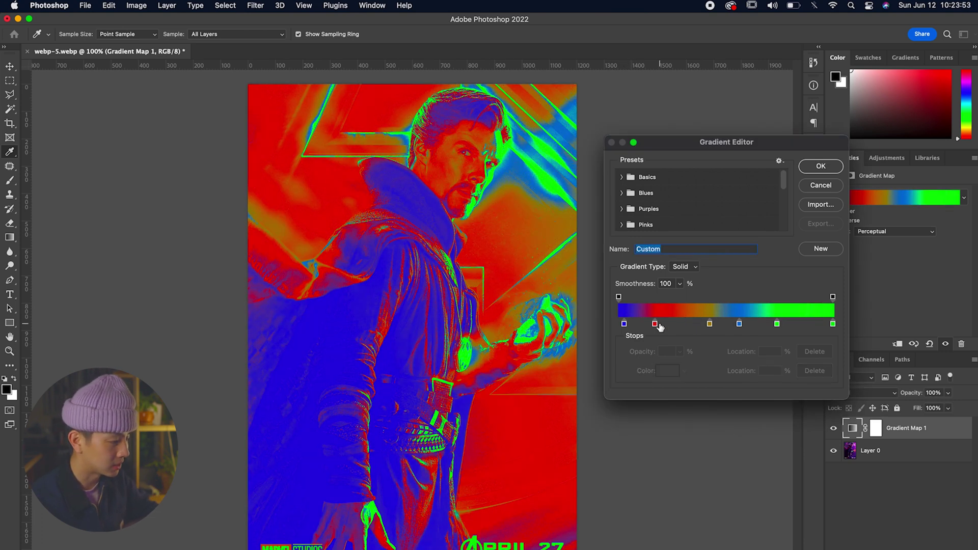
double_click(655, 324)
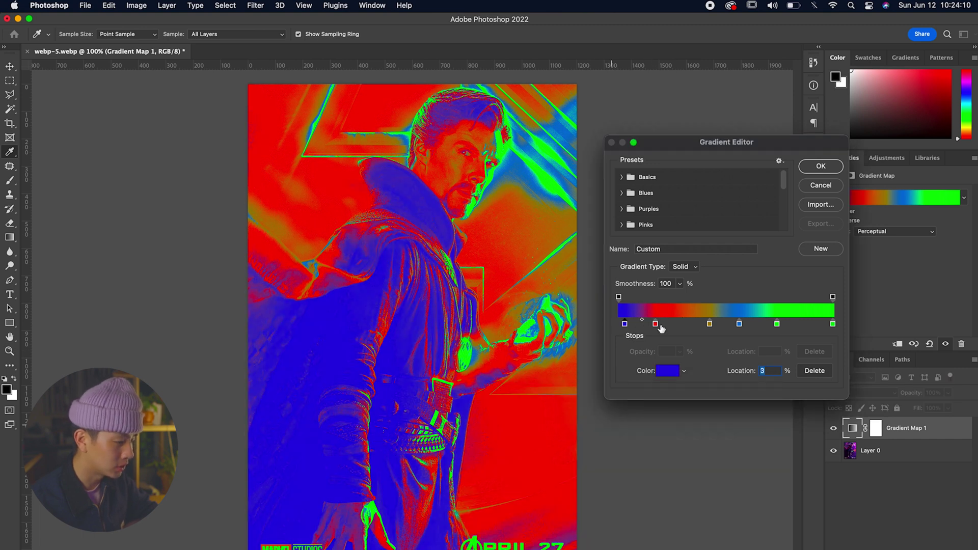
left_click(682, 324)
left_click(709, 324)
left_click(740, 324)
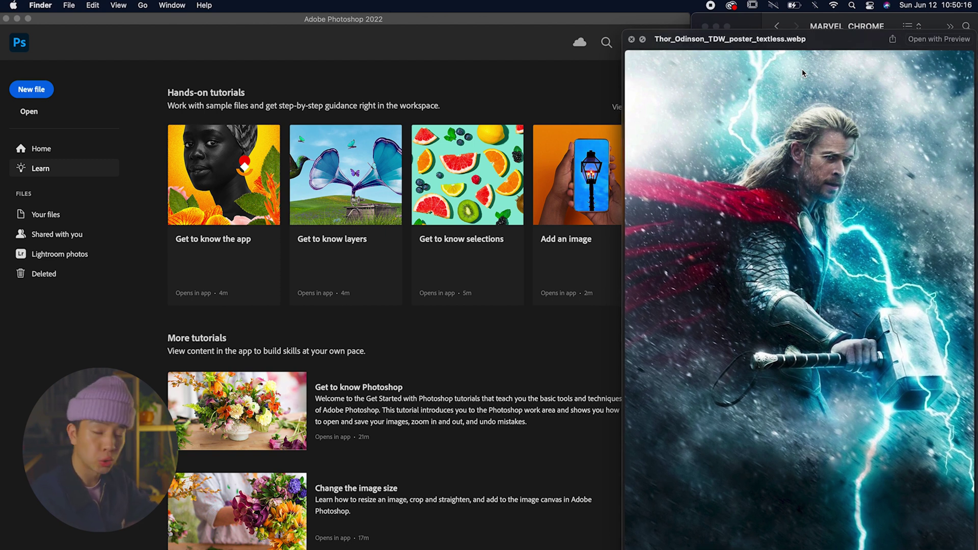
- Close Quick Look, drag Thor_Odinson_TDW_poster_textless.webp into Photoshop, and maximize the window
key("space")
left_click_drag(803, 65, 548, 116)
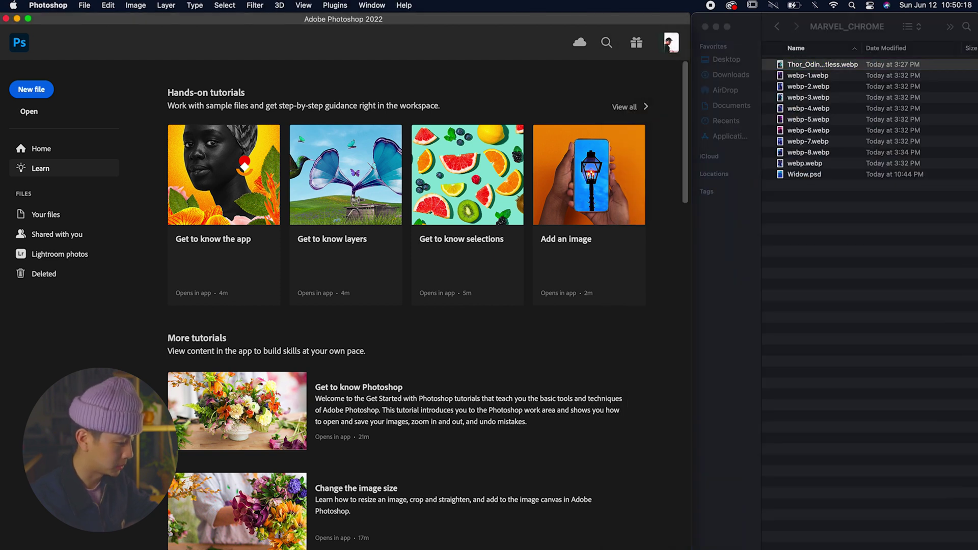
double_click(556, 22)
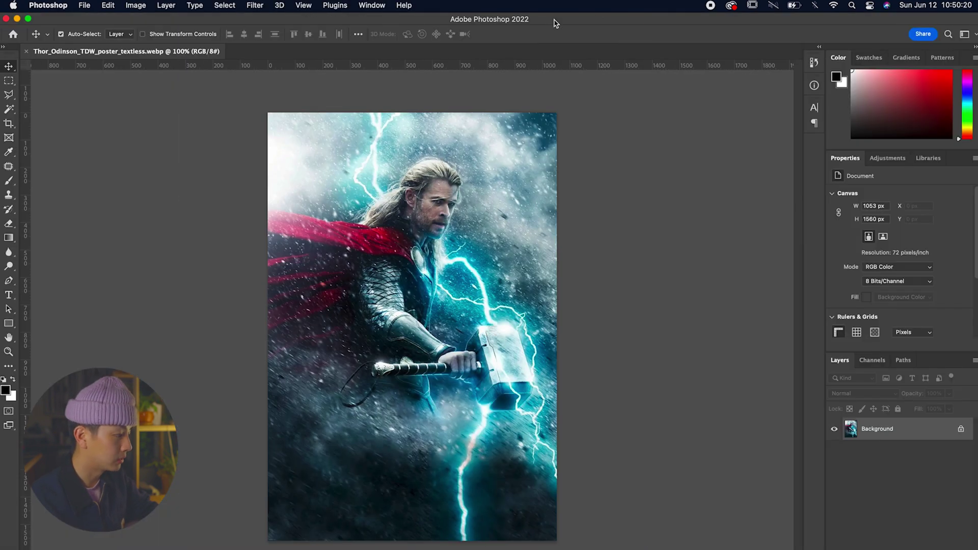
- Add a Gradient Map 1 adjustment layer to the Thor poster
left_click(166, 5)
mouse_move(214, 147)
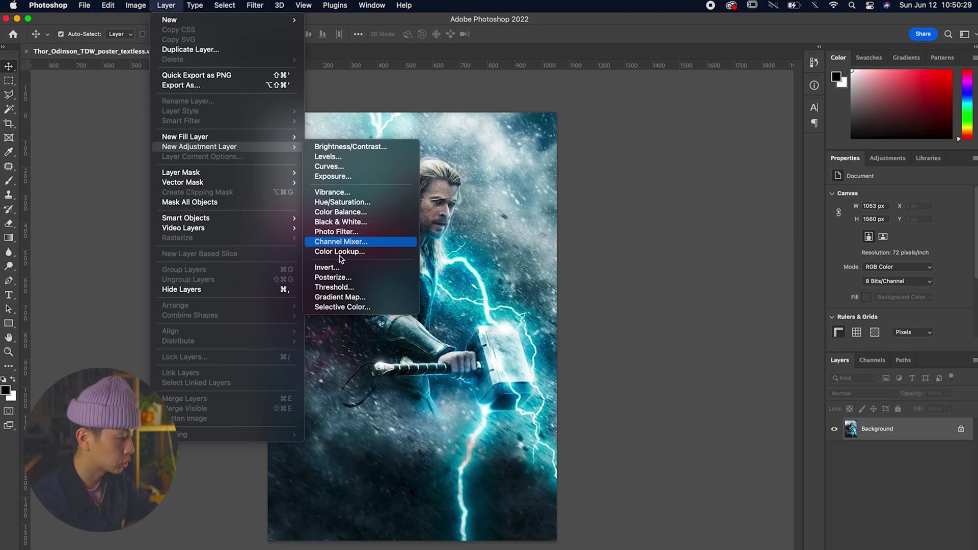
left_click(340, 298)
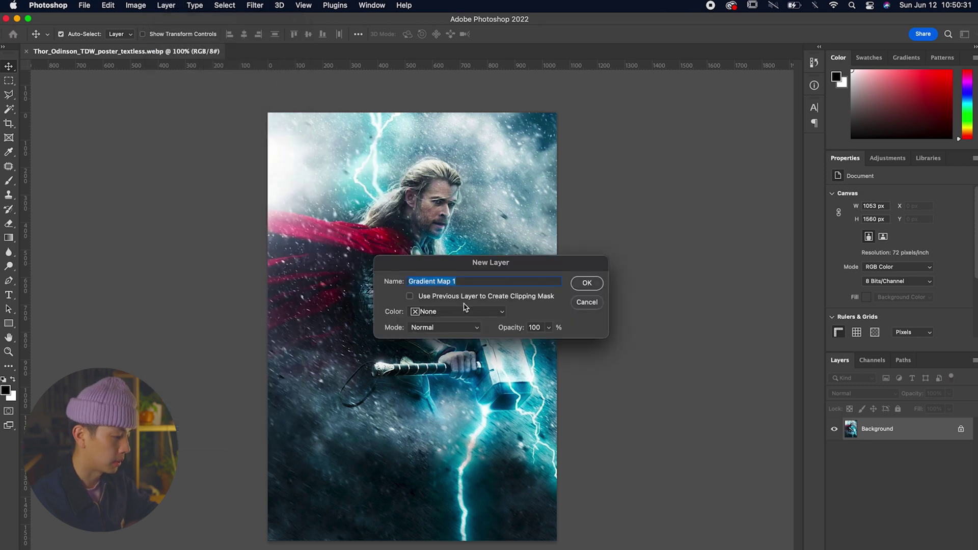
left_click(598, 286)
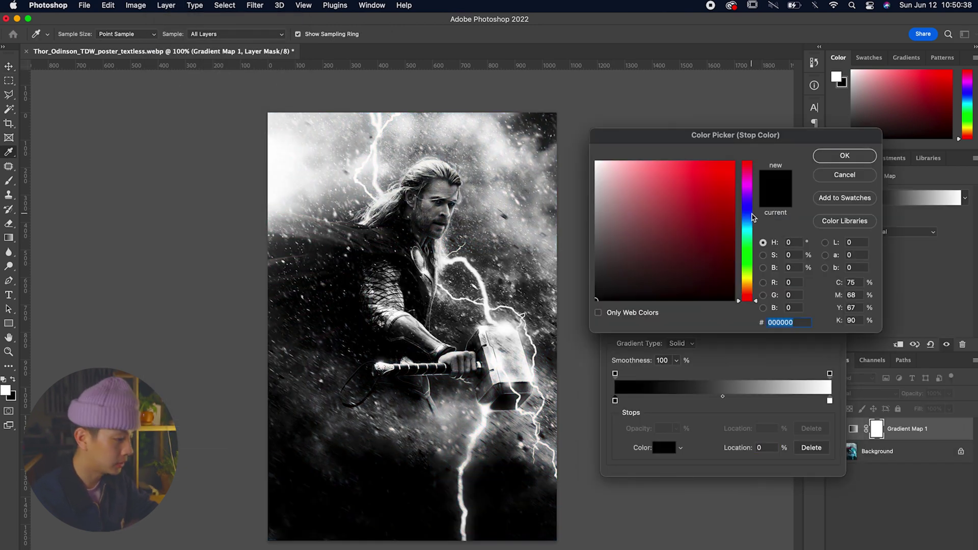
- Set the gradient's dark stop to deep purple and the white stop to bright magenta
left_click(747, 204)
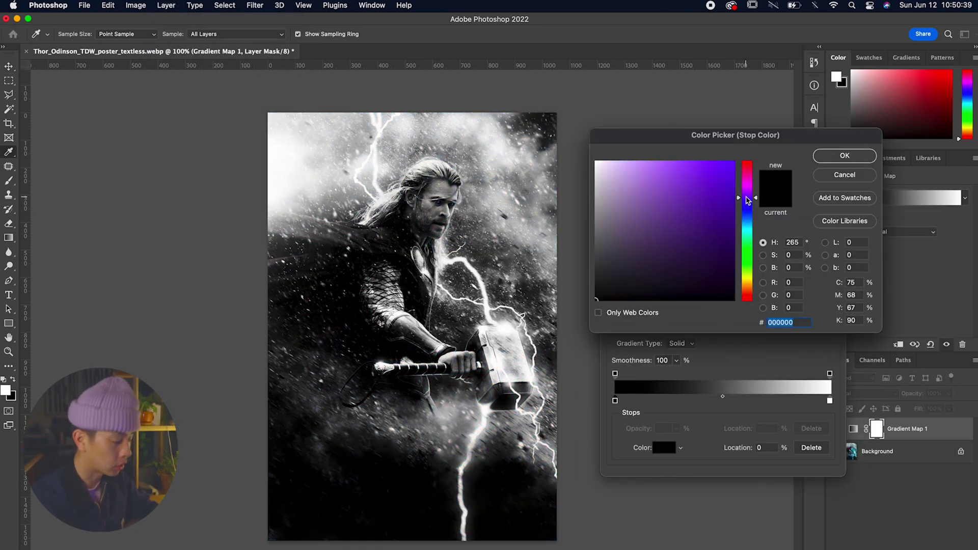
left_click(675, 214)
left_click(845, 155)
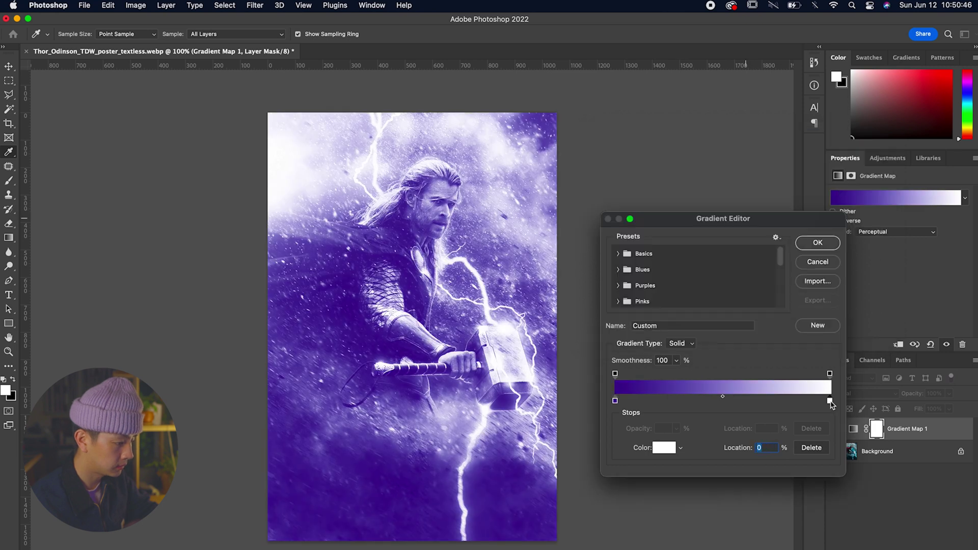
double_click(830, 400)
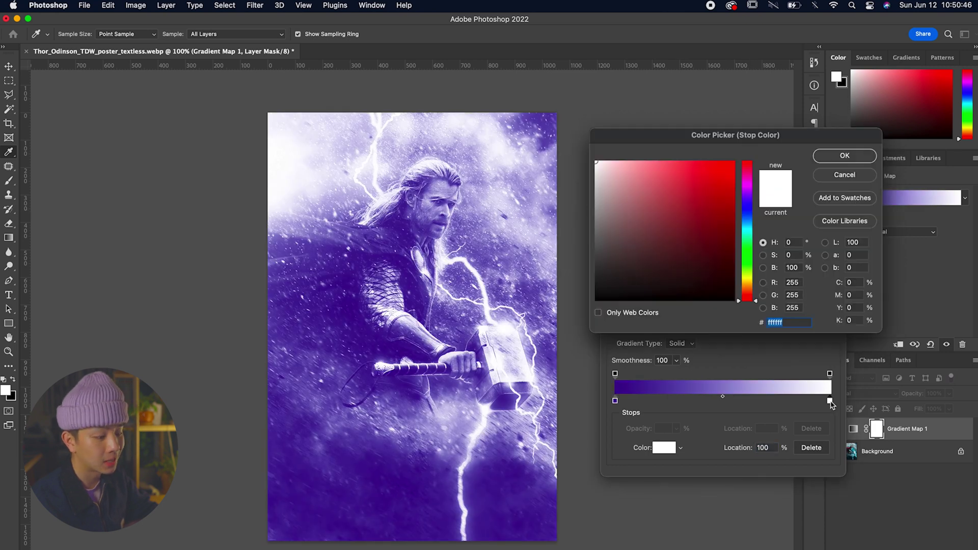
left_click(747, 187)
left_click(734, 162)
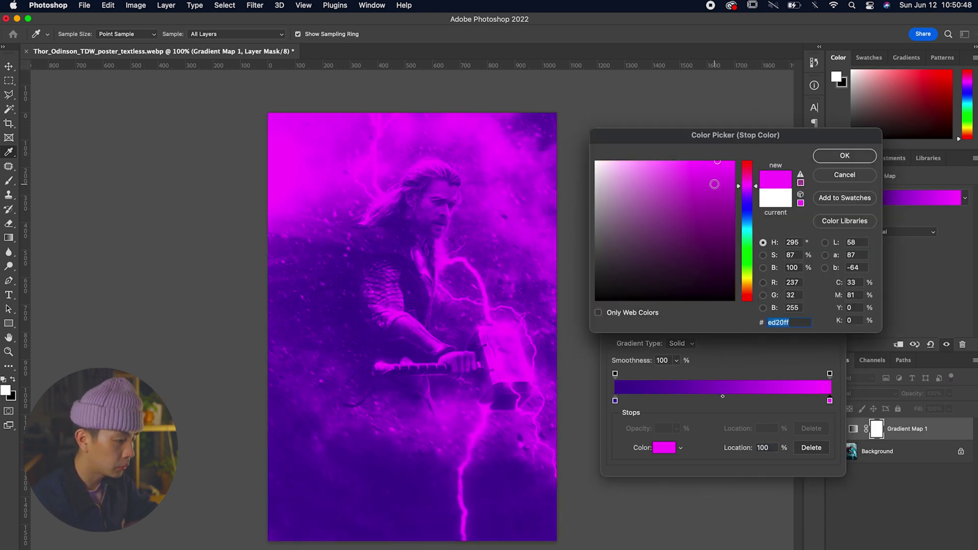
key("Return")
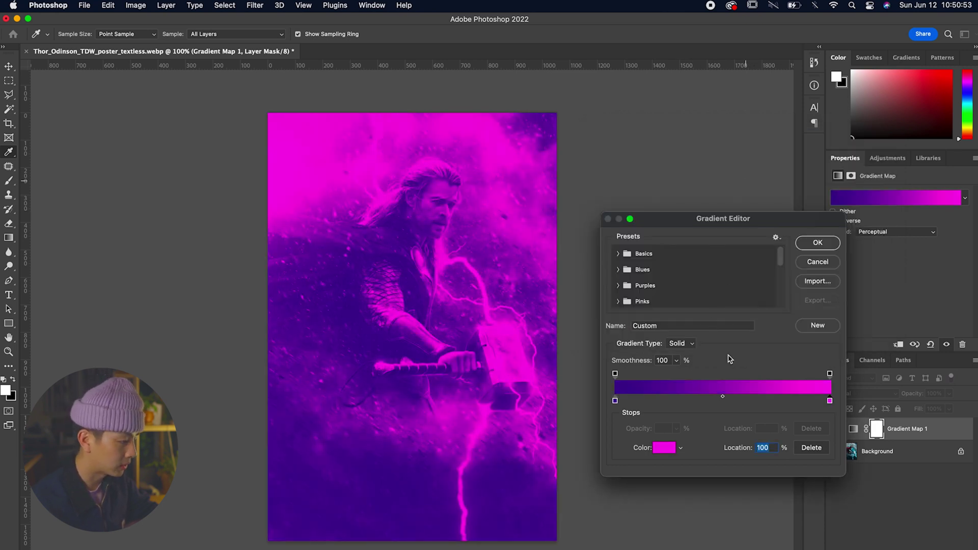
- Add a yellow-green stop at 86% and move the magenta end stop to 92%
left_click(798, 400)
double_click(798, 400)
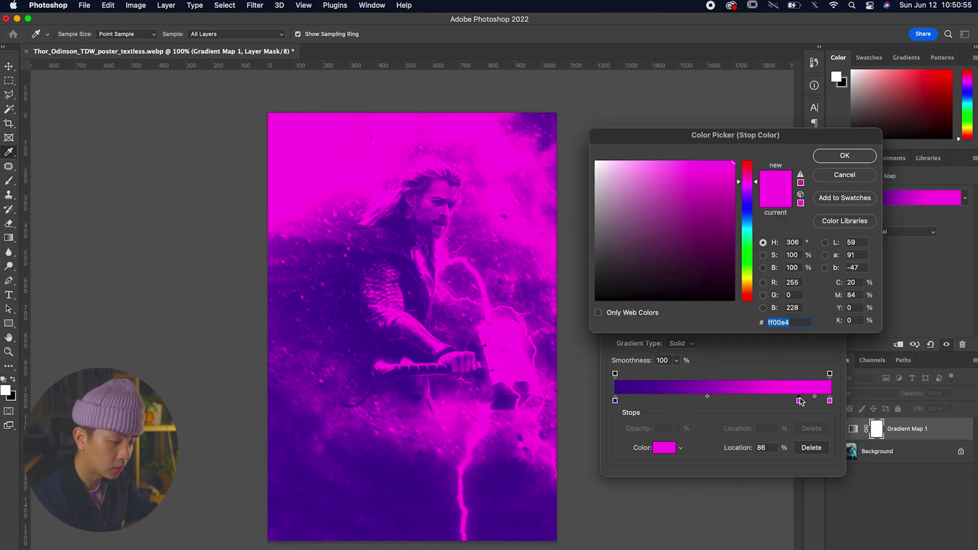
left_click(747, 264)
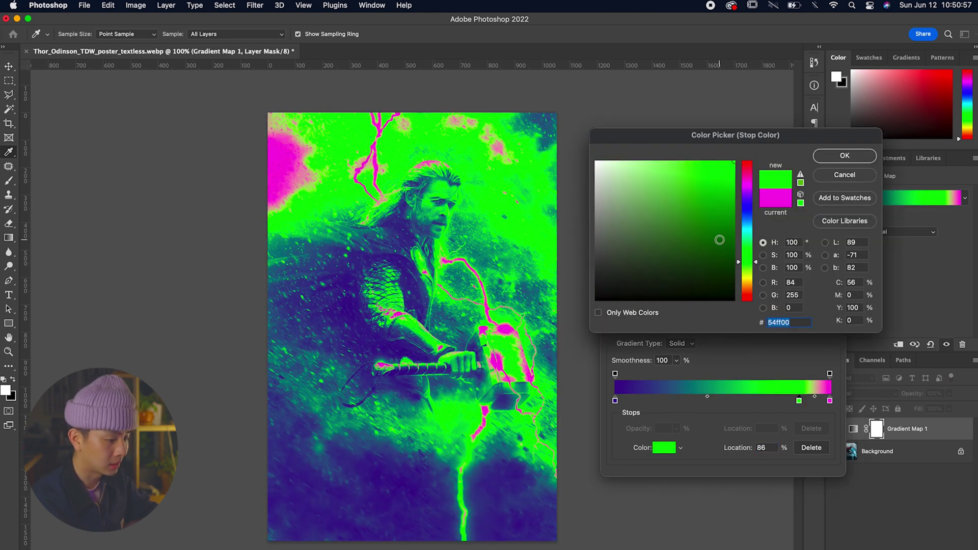
left_click_drag(719, 238, 729, 130)
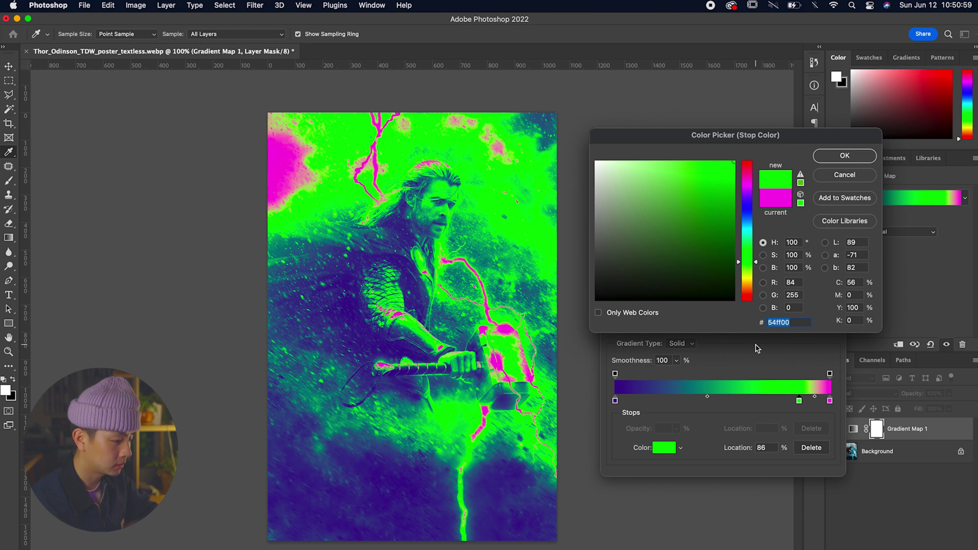
left_click(748, 268)
left_click_drag(748, 270, 745, 271)
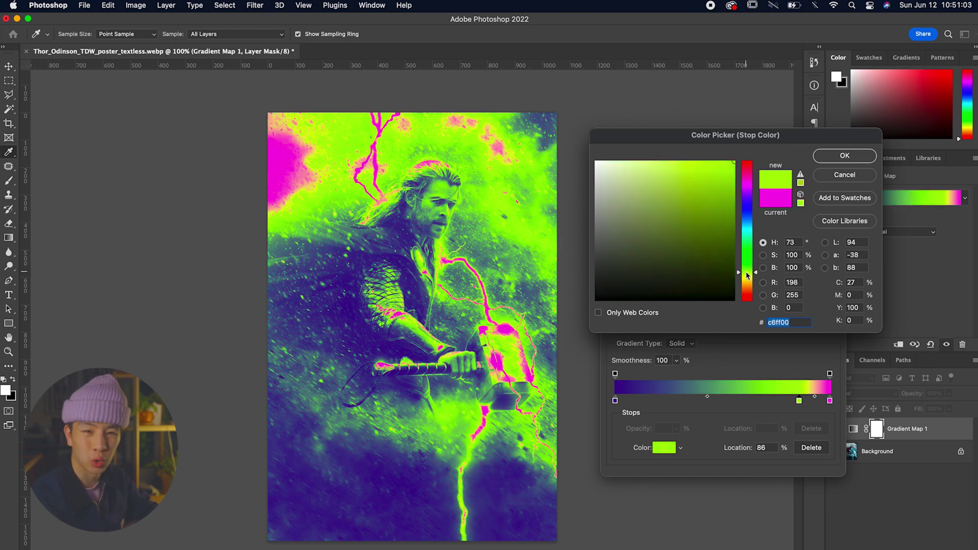
left_click_drag(733, 185, 742, 188)
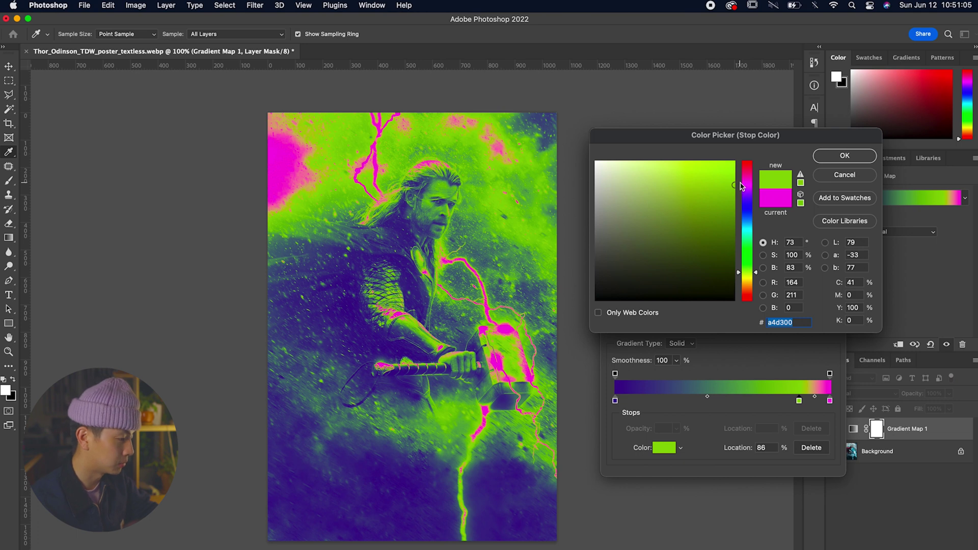
key("Return")
left_click_drag(830, 401, 806, 401)
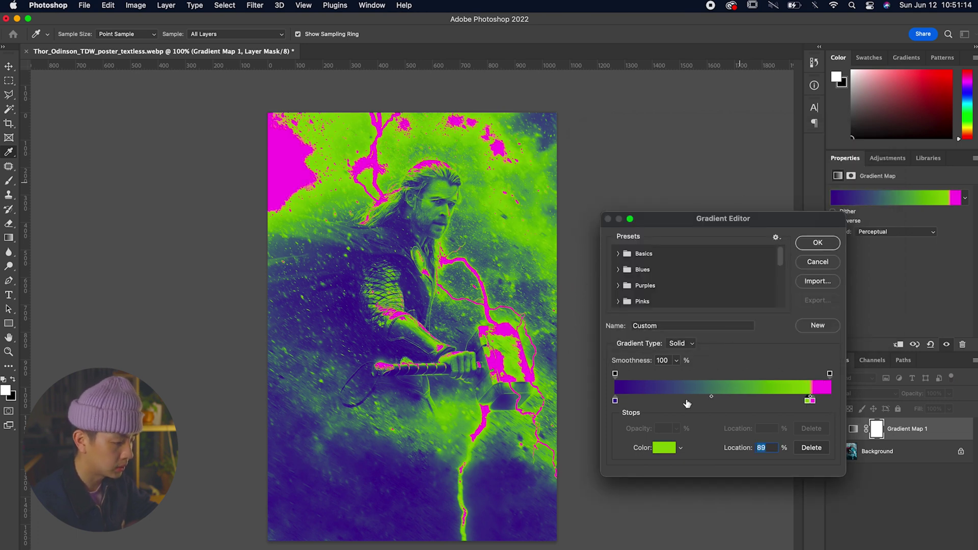
- Add a hot pink stop at 33% and slide it to about 28%
left_click(685, 400)
double_click(685, 400)
left_click(747, 182)
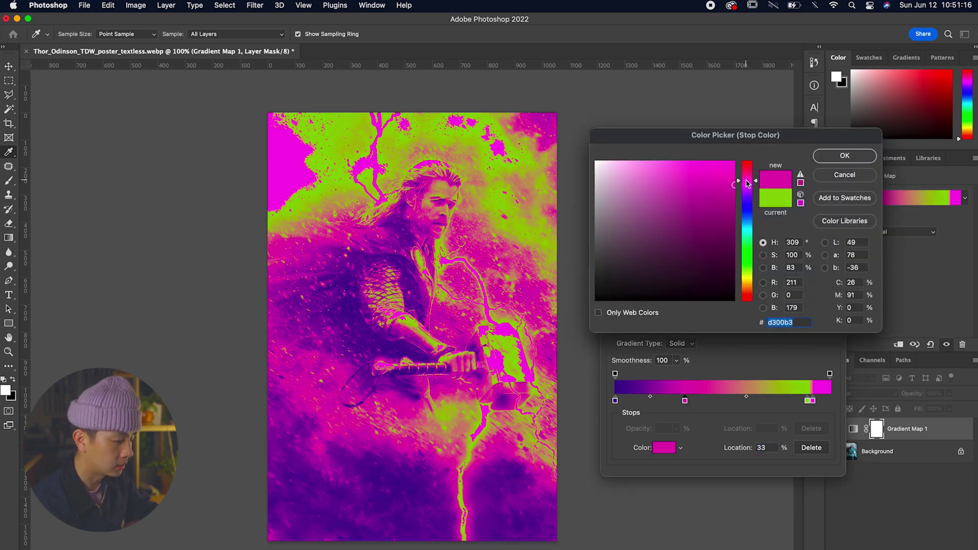
left_click_drag(715, 194, 730, 171)
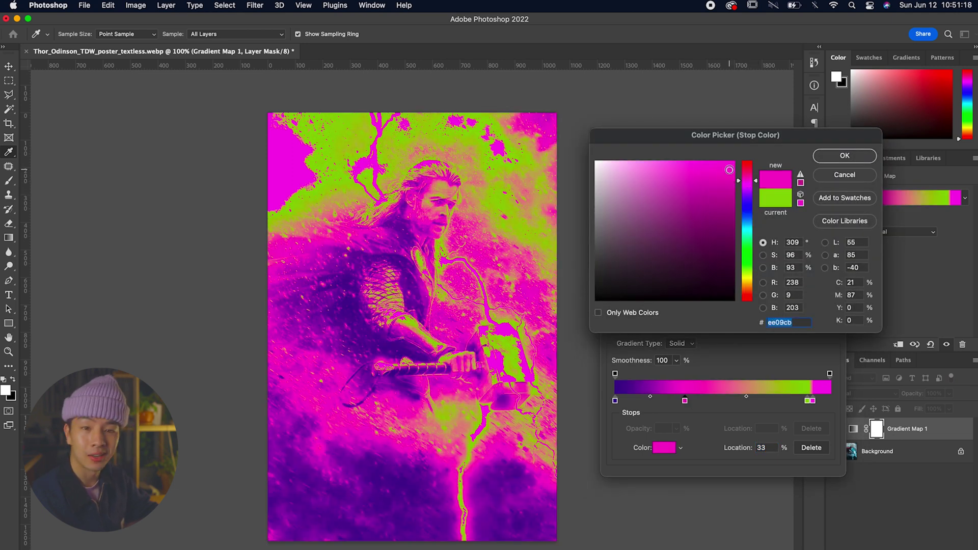
left_click(747, 173)
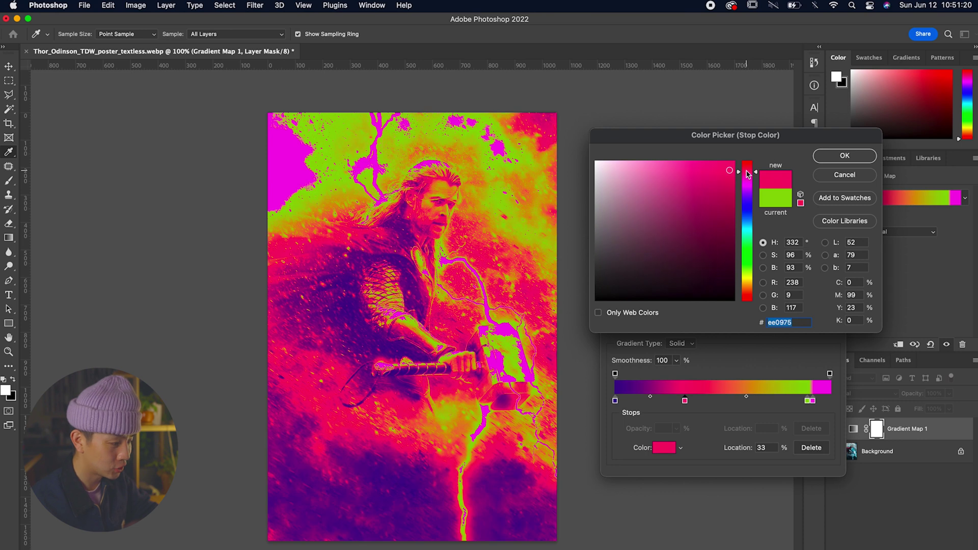
left_click_drag(747, 174, 747, 177)
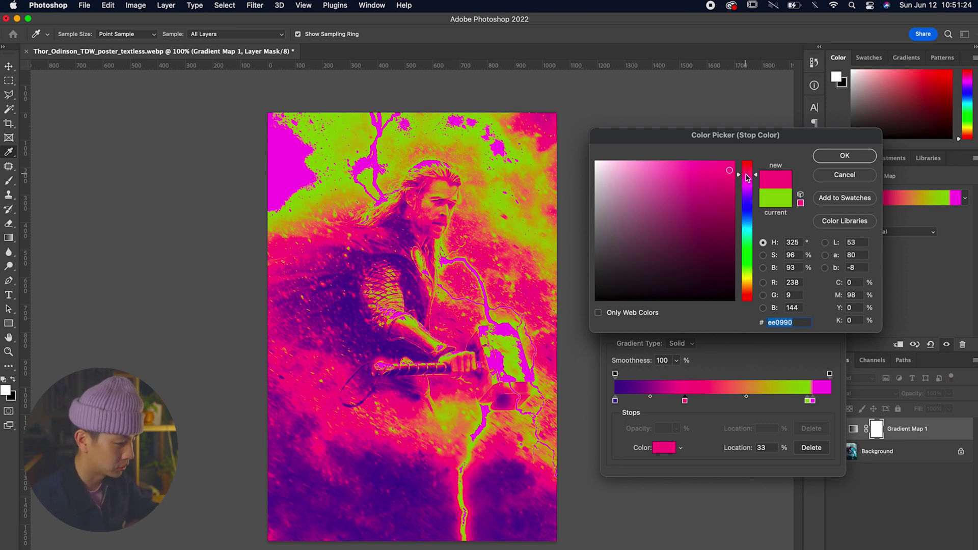
key("Return")
left_click_drag(687, 404, 682, 404)
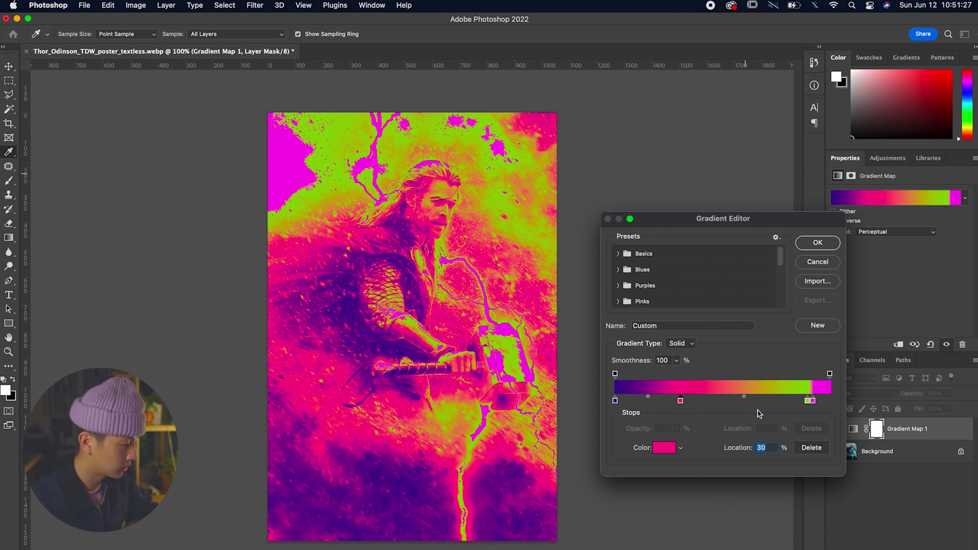
left_click(806, 402)
- Move the magenta stop to 88% and make the 83% stop a bright green
left_click_drag(812, 402, 804, 402)
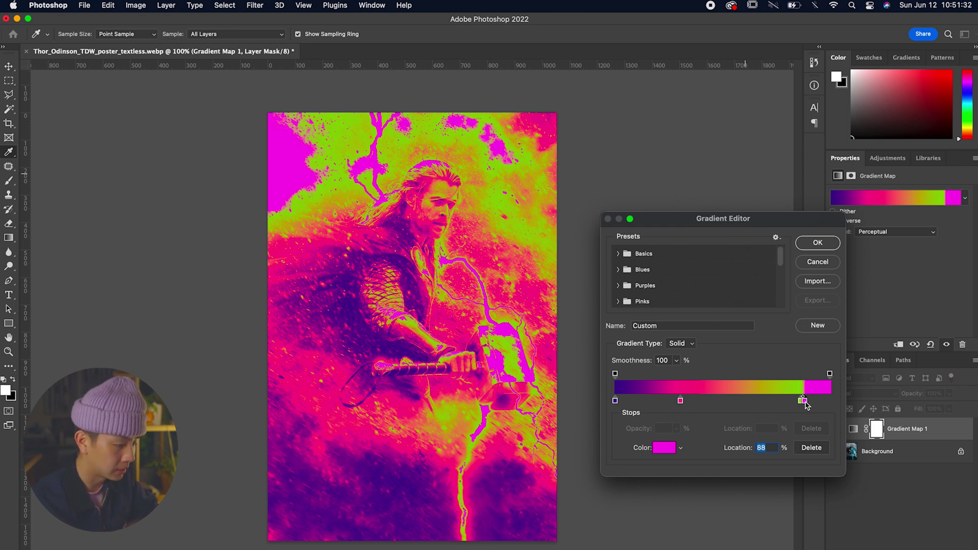
double_click(803, 401)
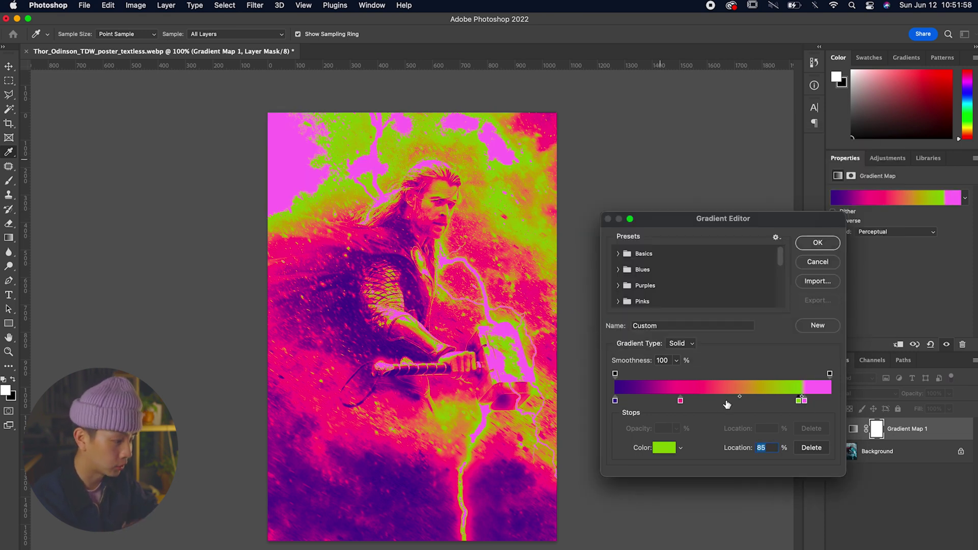
double_click(681, 400)
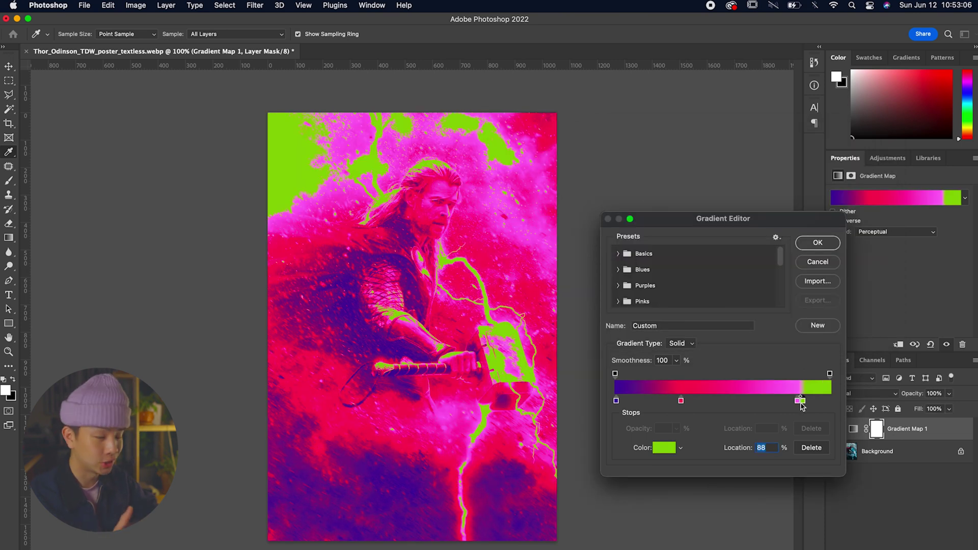
left_click_drag(800, 400, 796, 403)
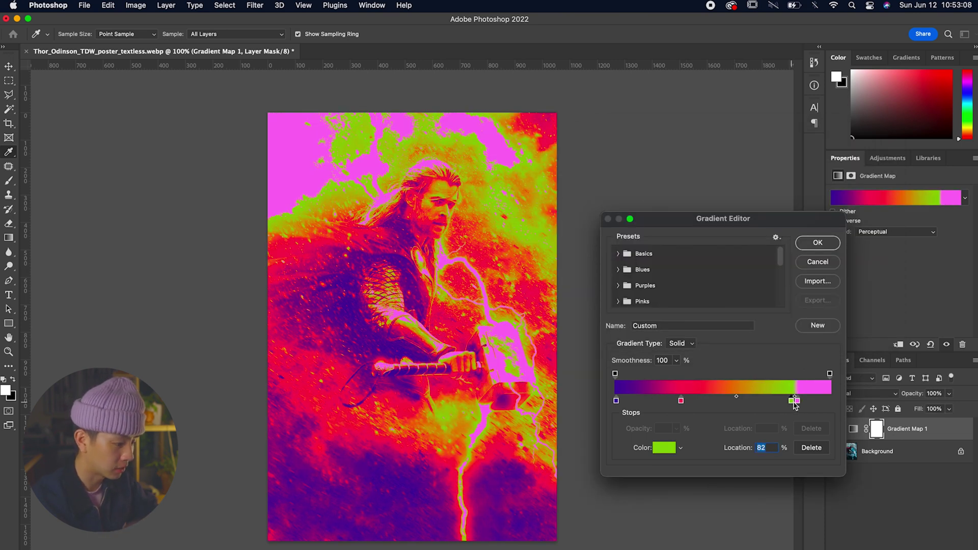
double_click(796, 401)
left_click(740, 187)
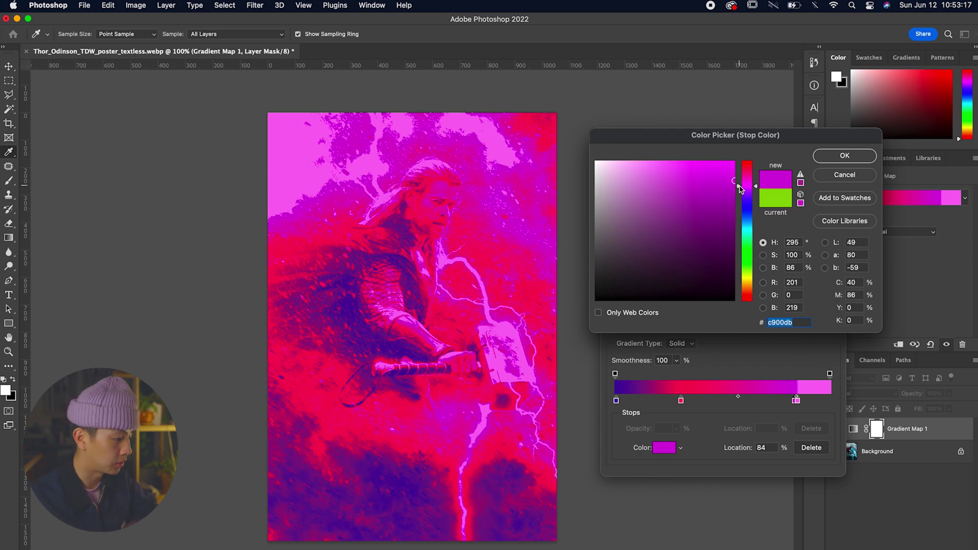
left_click_drag(740, 187, 747, 245)
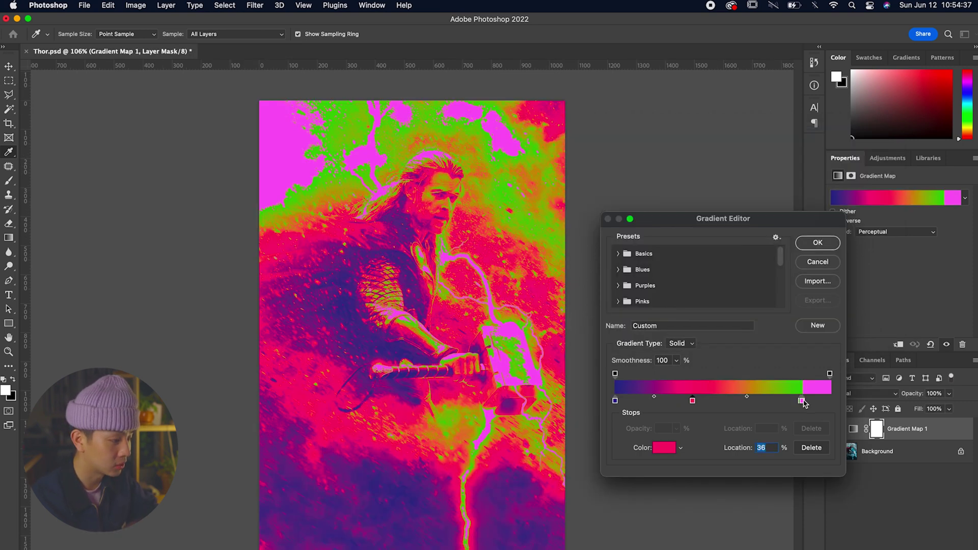
- Fine-tune stop positions with pink at 37%, close the Gradient Editor, and save Thor.psd
left_click_drag(799, 400, 795, 402)
left_click(804, 402)
left_click(804, 401)
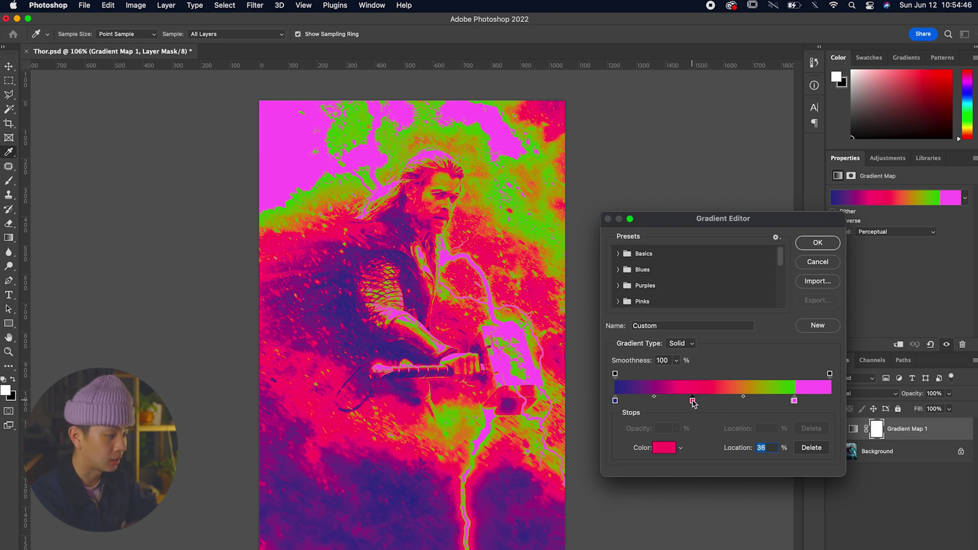
left_click_drag(699, 403, 692, 403)
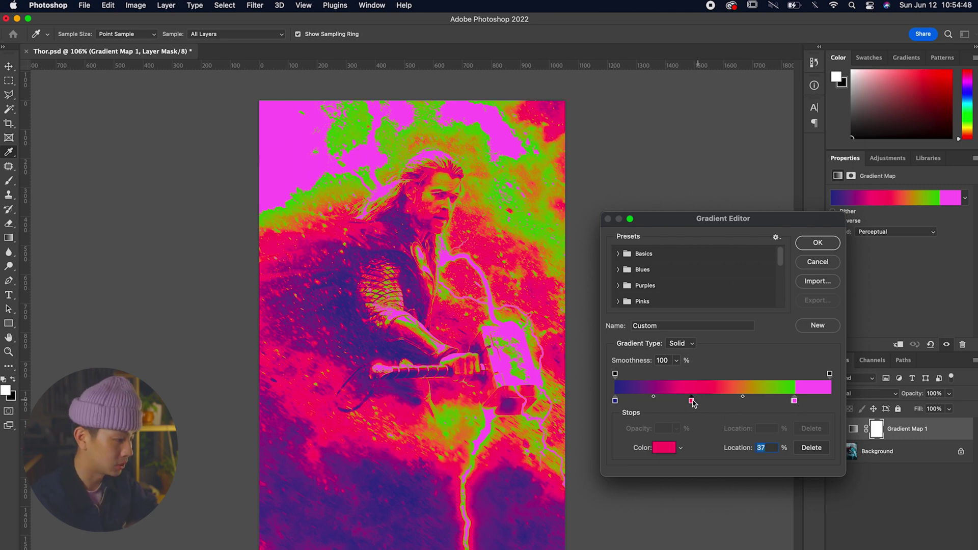
key("Return")
key("super+s")
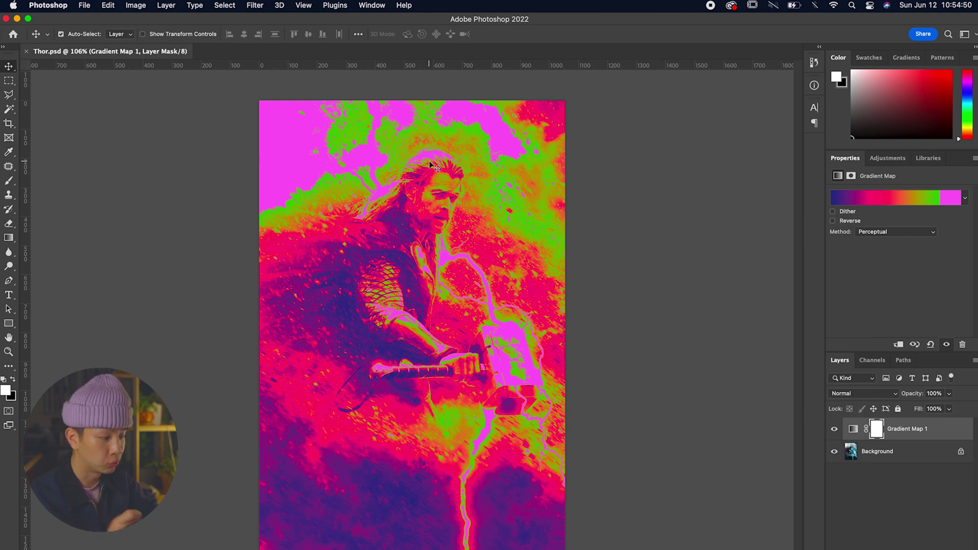
- Apply the green stop colour and accept Thor's neon pink, green and magenta gradient map
scroll(429, 157, "up", 1)
scroll(430, 159, "down", 1)
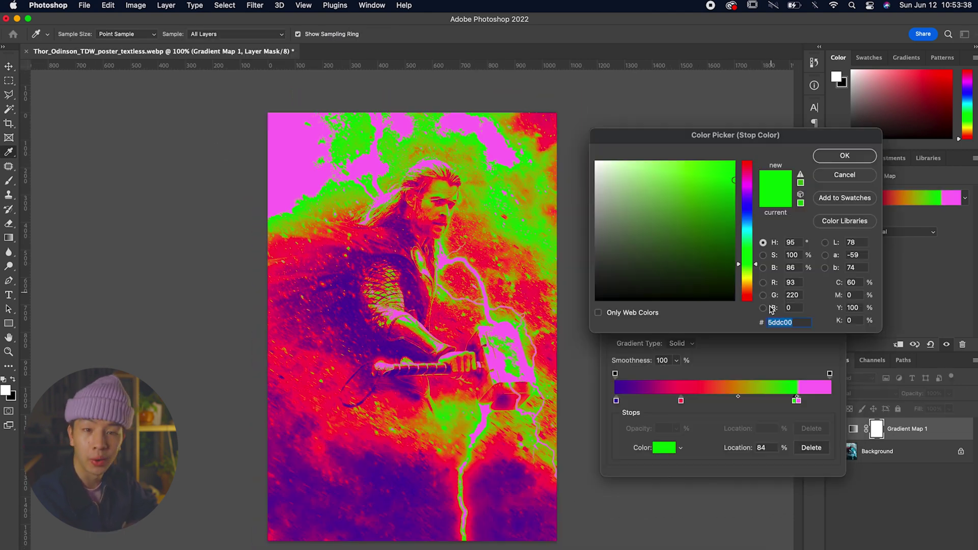
key("Return")
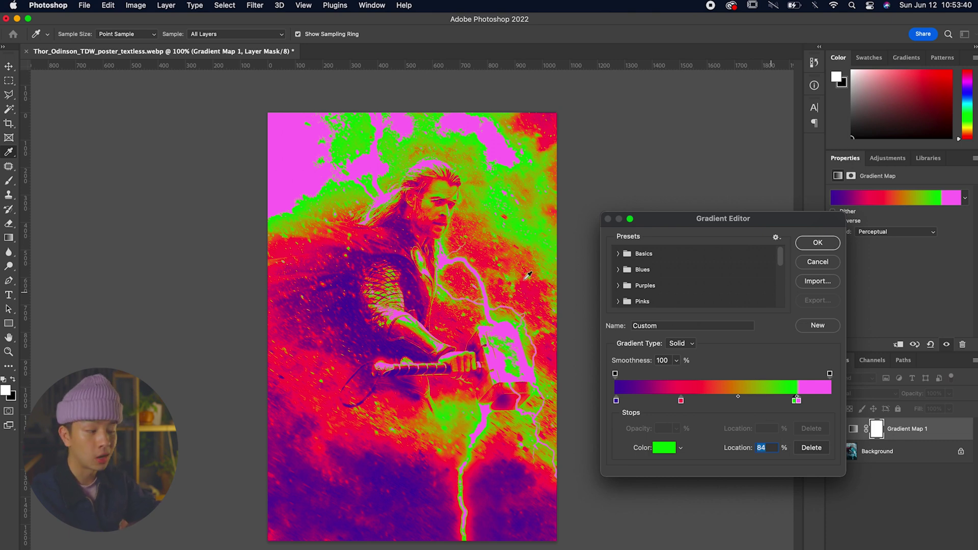
key("Return")
scroll(524, 284, "up", 3)
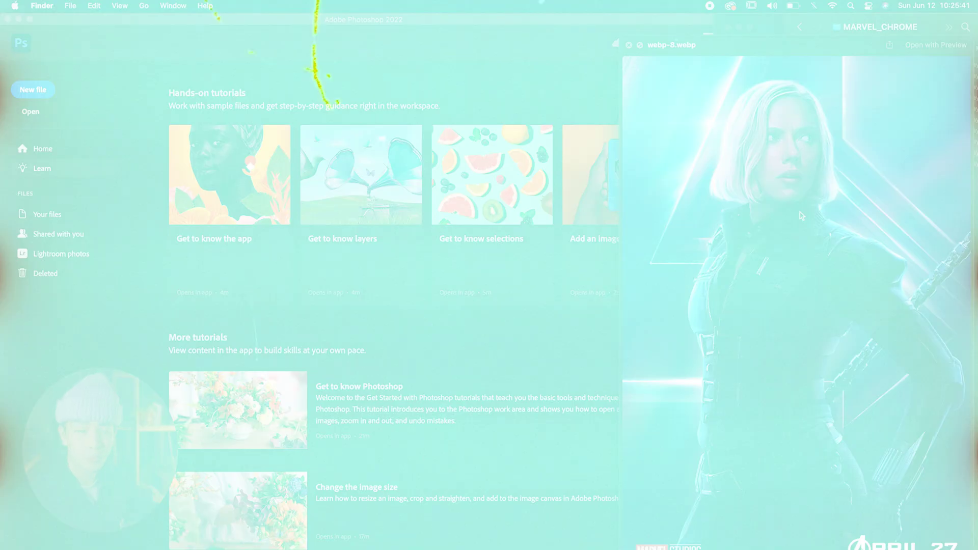
- Open the Black Widow poster webp-8.webp in Photoshop and maximise the window
key("space")
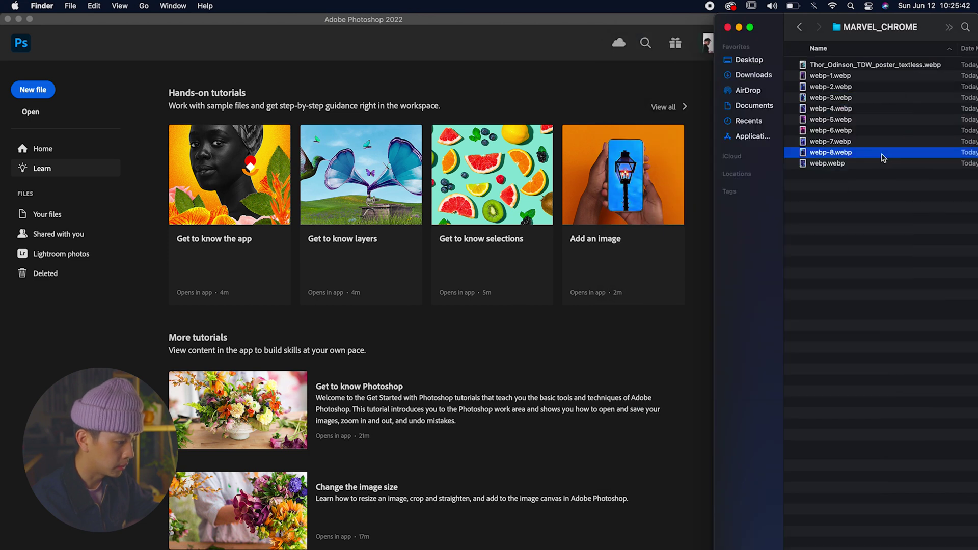
left_click_drag(882, 157, 636, 408)
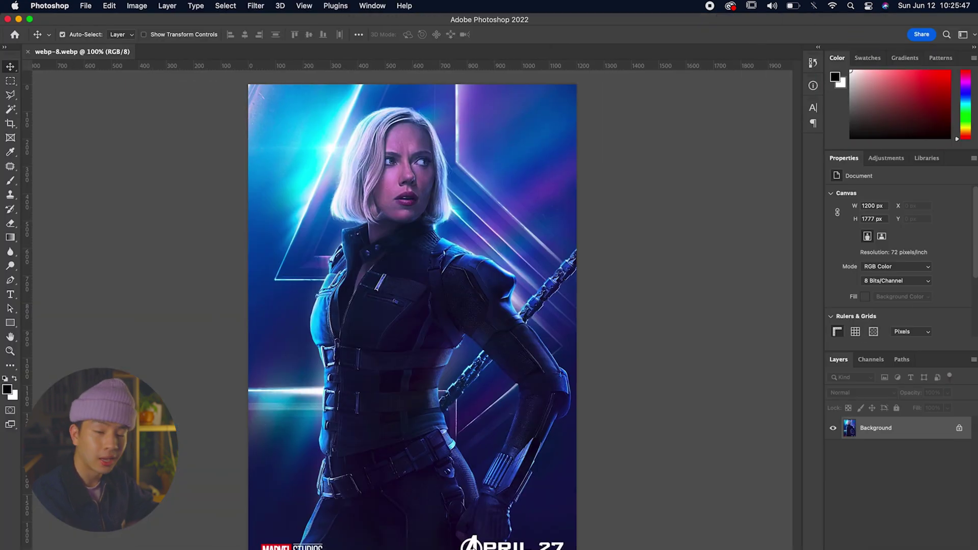
double_click(726, 19)
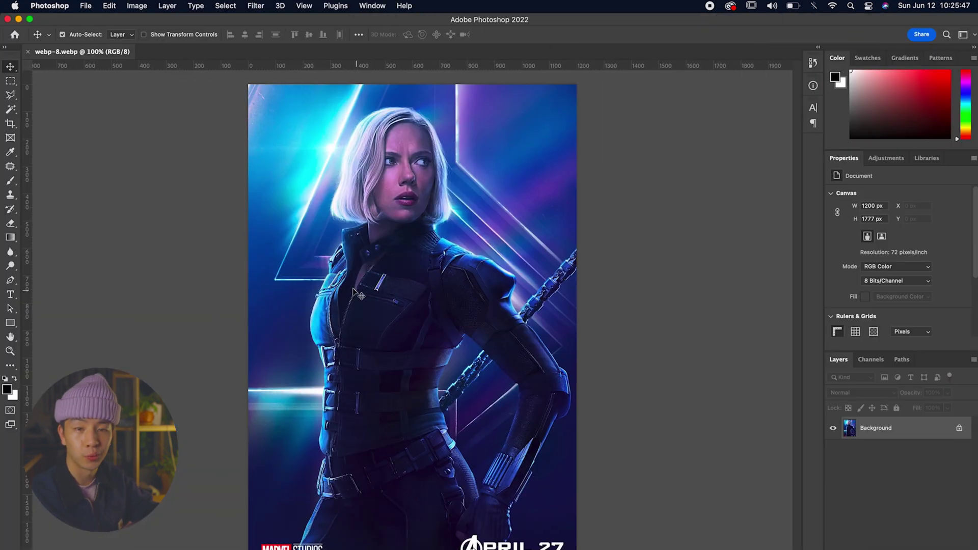
scroll(331, 260, "down", 1)
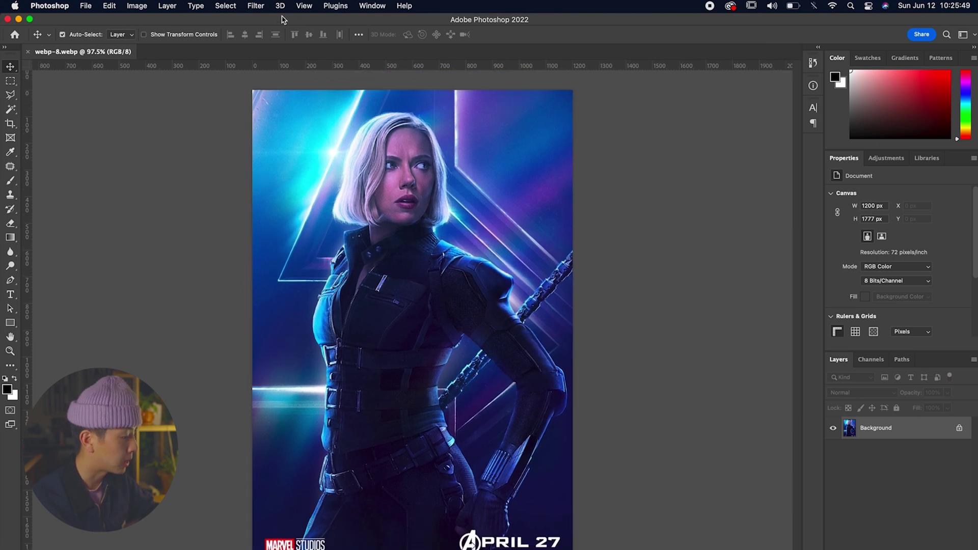
- Add a Gradient Map adjustment layer from the Layer menu
left_click(168, 5)
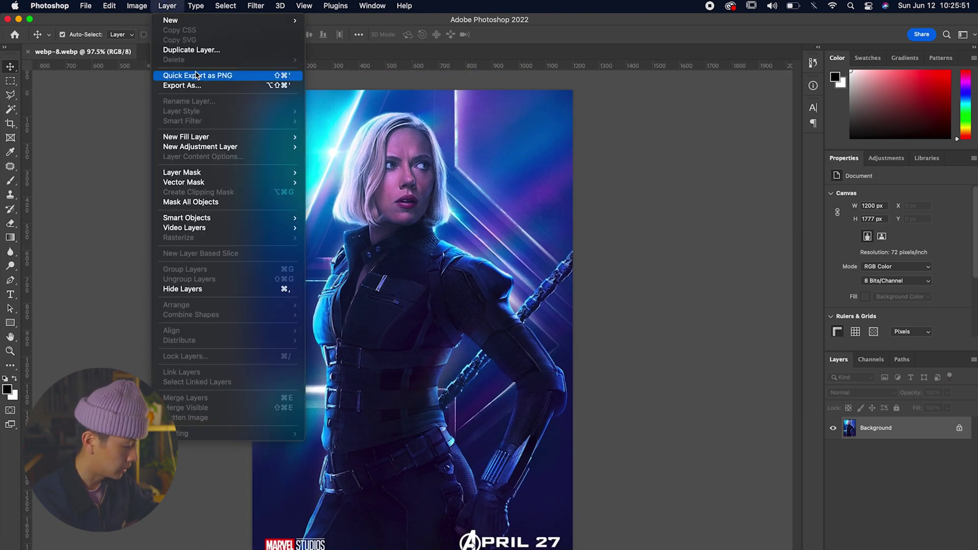
mouse_move(200, 146)
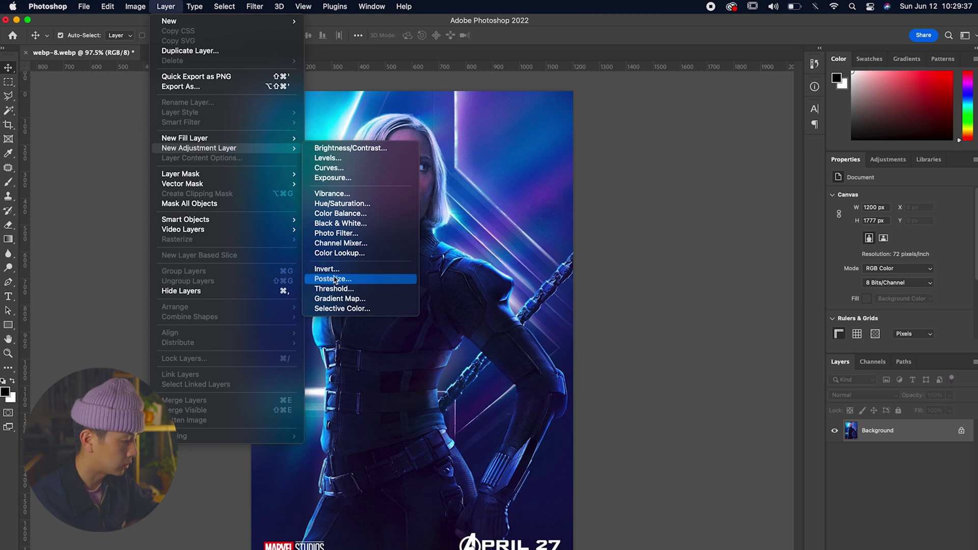
left_click(330, 300)
- Keep the default Gradient Map 1 name and toggle the layer to compare with the original
key("Return")
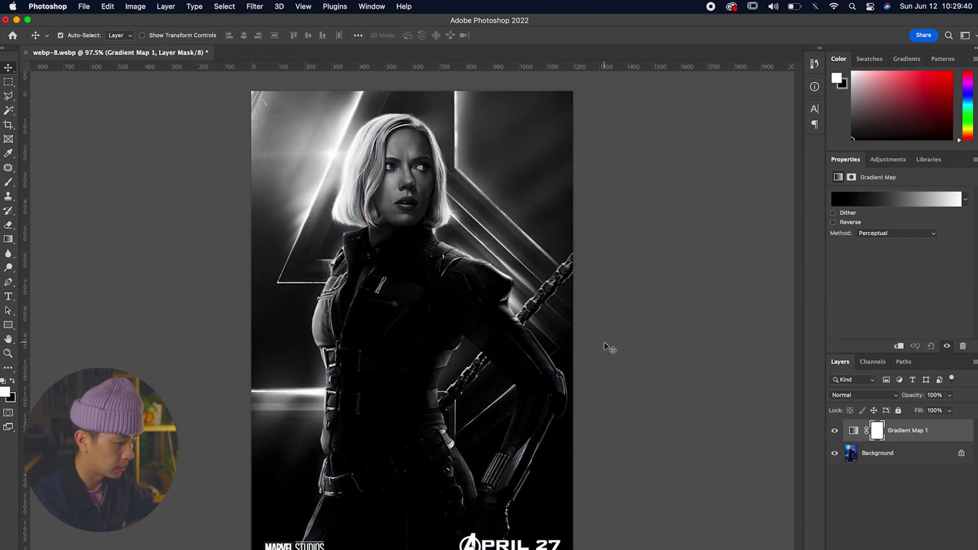
left_click(835, 431)
left_click(835, 431)
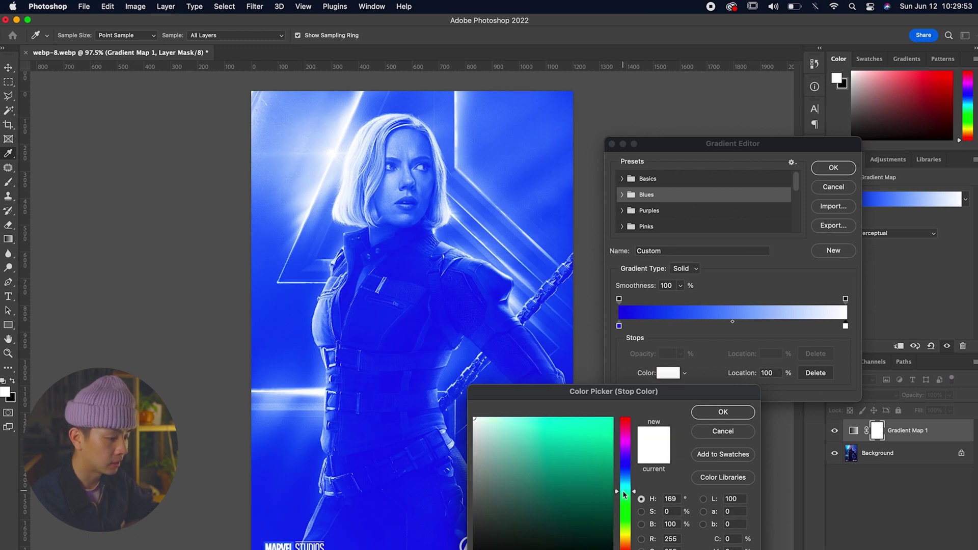
- Make the right stop bright green and add a pink middle stop at 43%
left_click(599, 444)
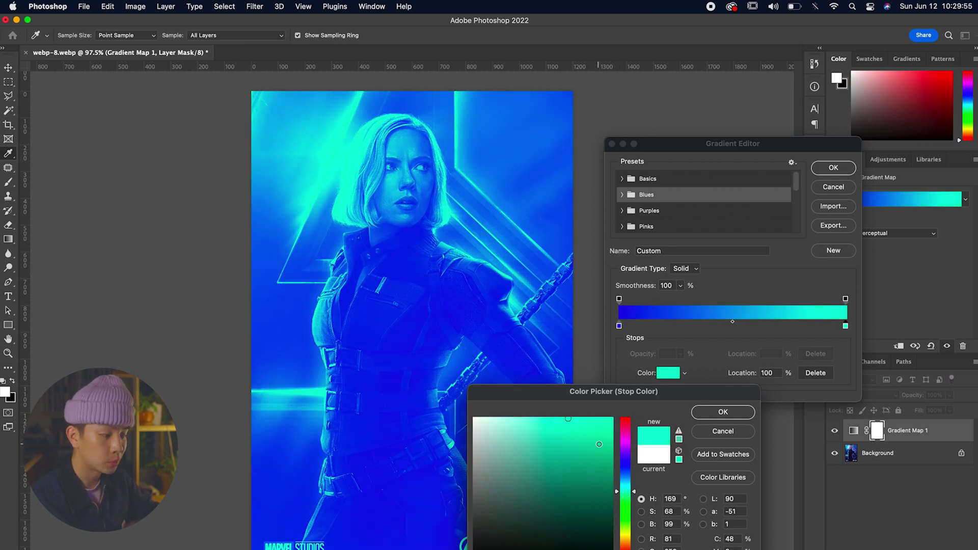
left_click_drag(568, 419, 623, 394)
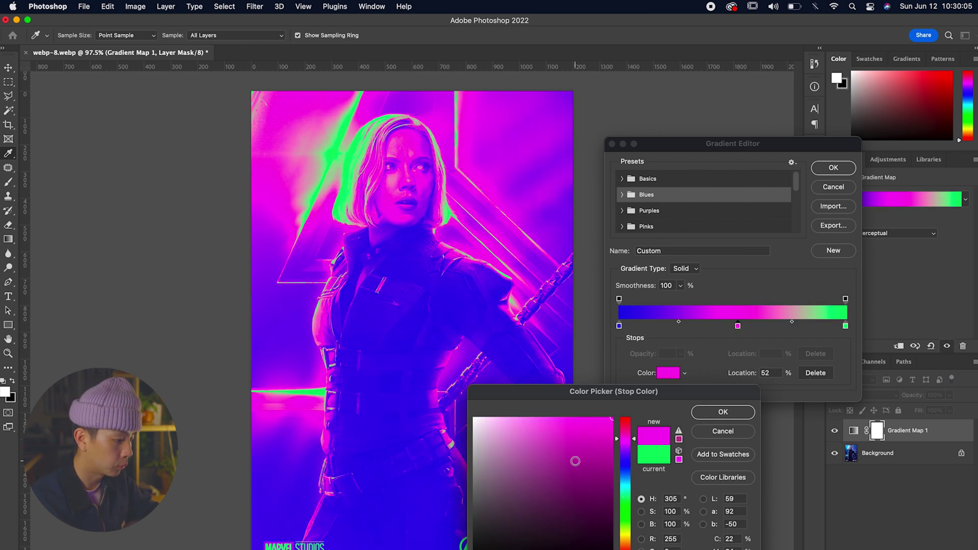
left_click(723, 411)
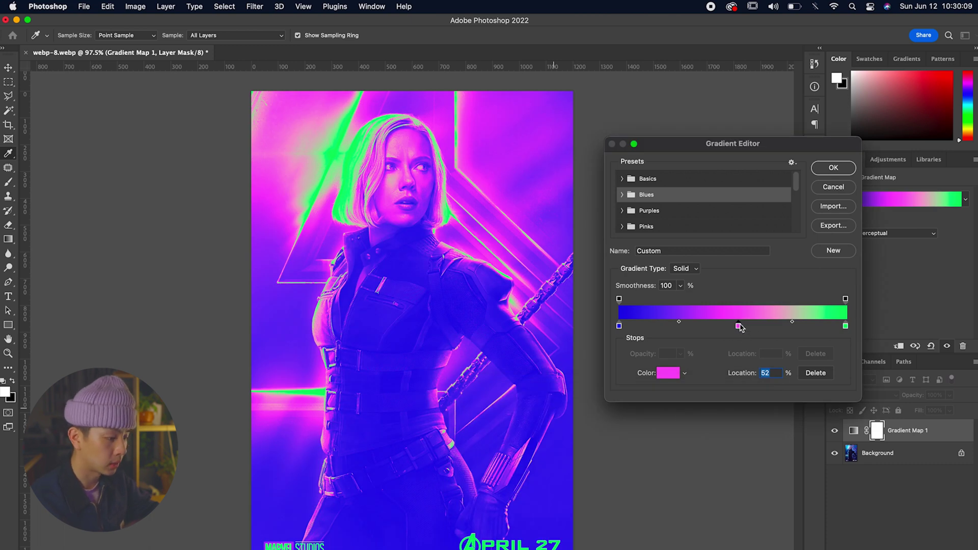
left_click_drag(739, 328, 711, 328)
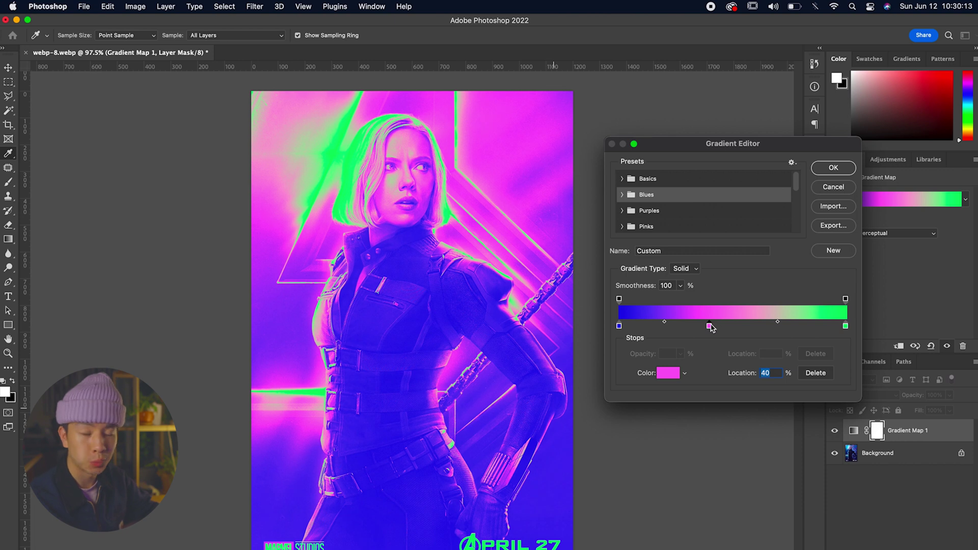
left_click_drag(711, 327, 719, 327)
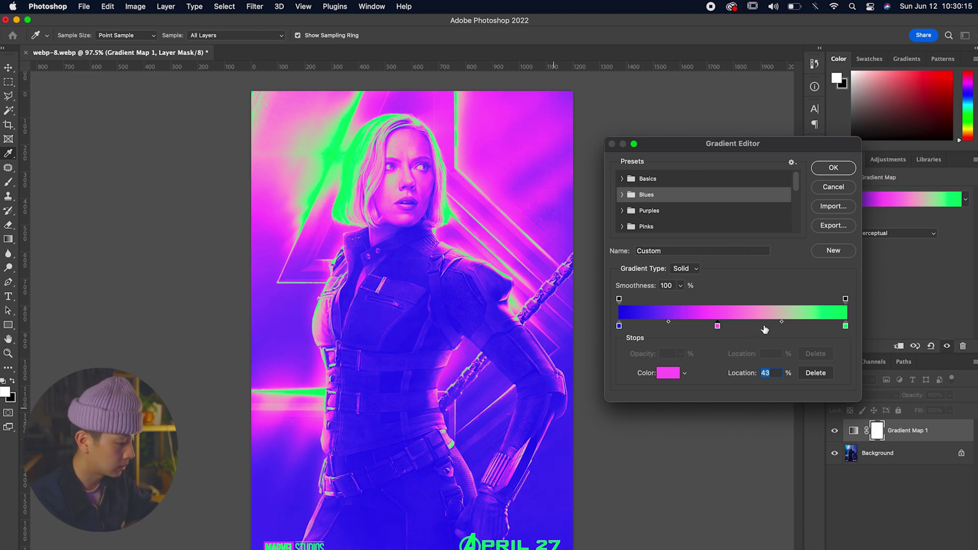
left_click(738, 329)
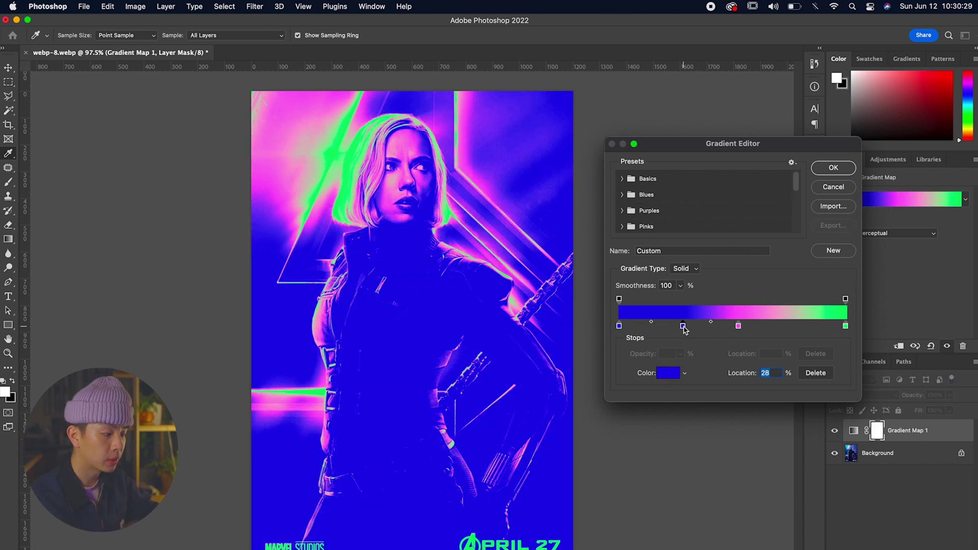
- Add a gradient stop at 28% and tune its colour to a cyan-blue
double_click(683, 326)
left_click_drag(585, 461, 535, 443)
left_click_drag(625, 485, 616, 516)
left_click_drag(564, 456, 570, 470)
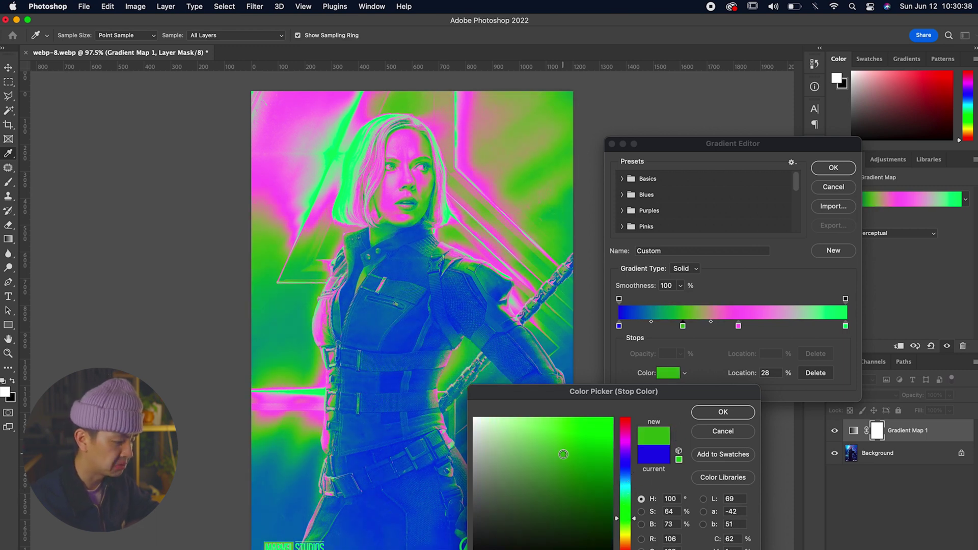
left_click(626, 500)
left_click_drag(627, 483, 627, 482)
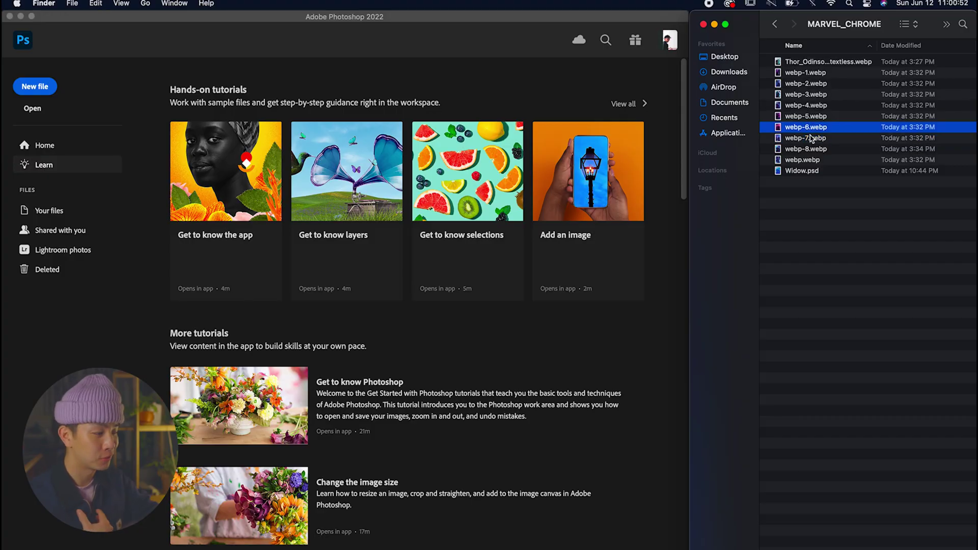
- Preview the Wong poster webp-6.webp and add a Gradient Map adjustment layer
key("space")
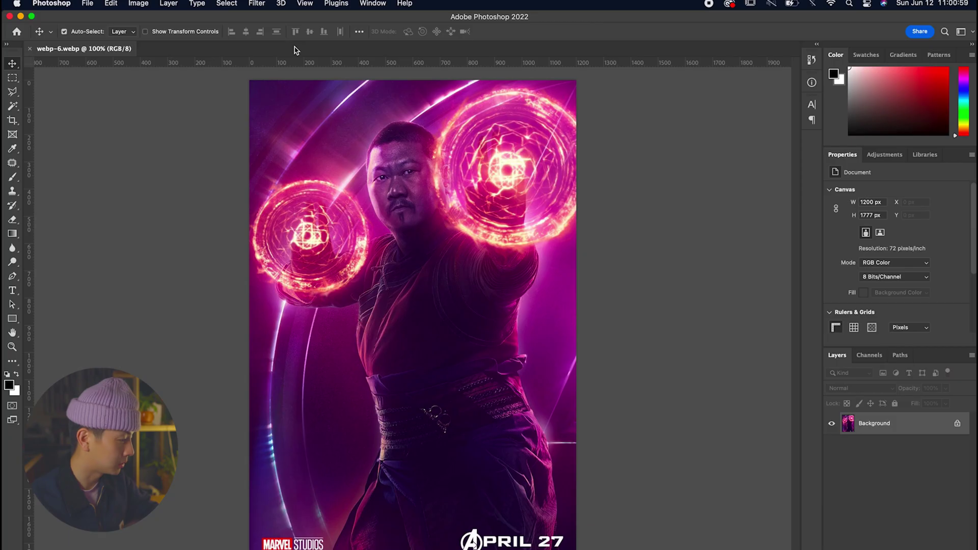
left_click(168, 3)
mouse_move(189, 148)
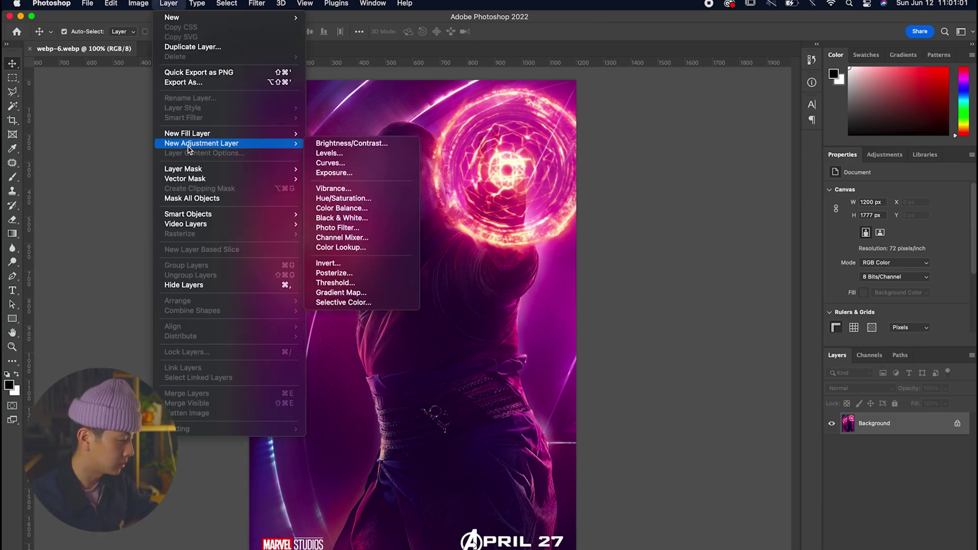
left_click(341, 293)
- Keep the Gradient Map 1 name and start editing the gradient's black end stop
key("Return")
left_click(917, 194)
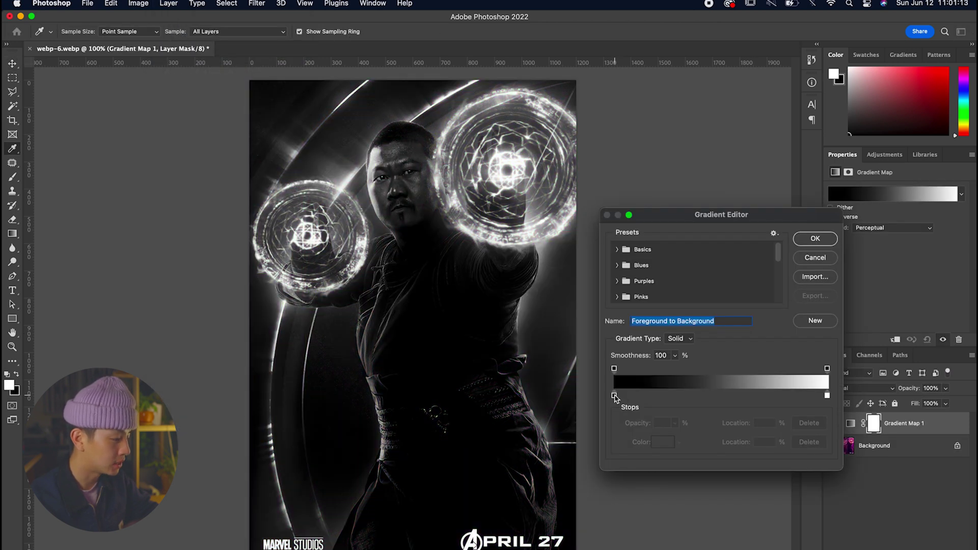
double_click(613, 395)
- Set the dark end stop to pure red ff0000 and the light end stop to pale yellow
left_click_drag(716, 261, 732, 158)
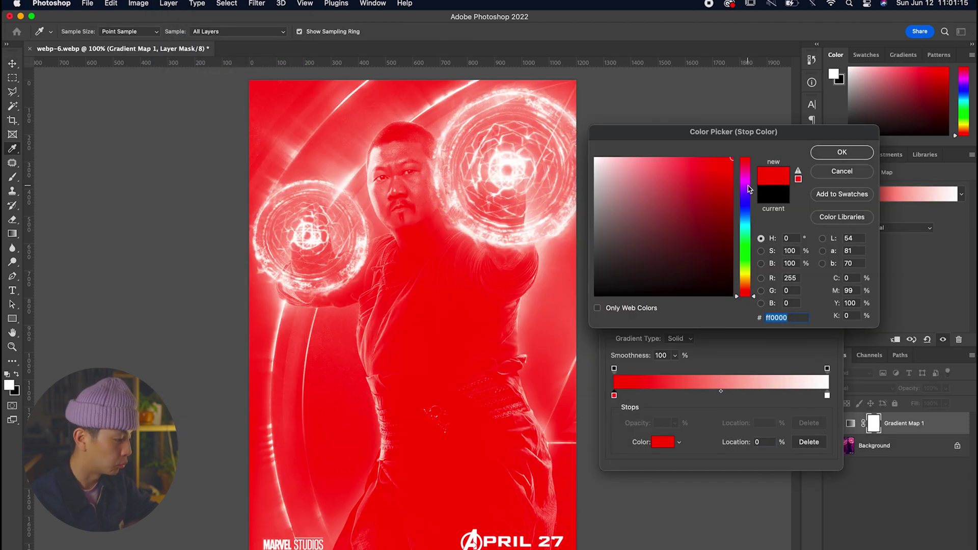
key("Return")
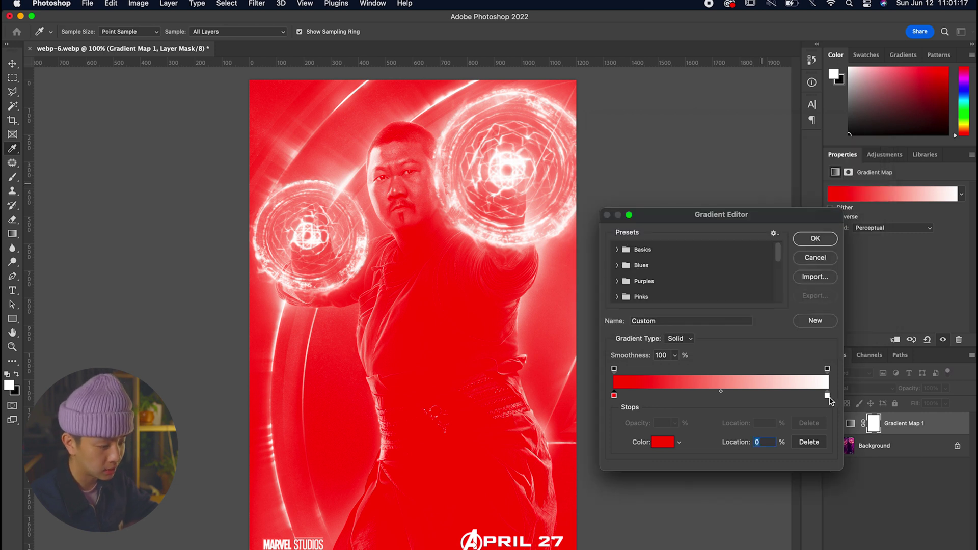
double_click(827, 396)
left_click_drag(715, 204, 596, 158)
left_click_drag(745, 294, 744, 281)
left_click(662, 156)
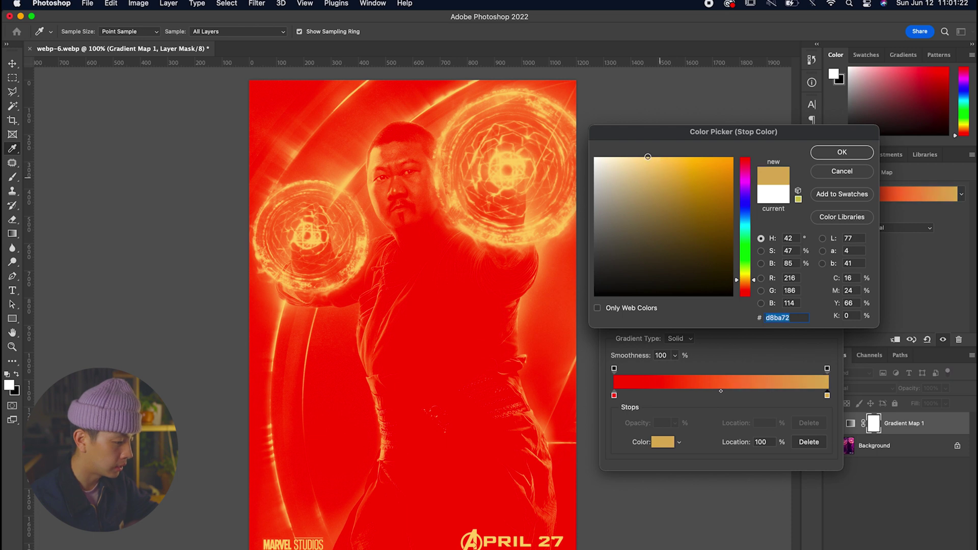
left_click(645, 158)
- Add a stop at 71% and colour it bright cyan 33cad7
left_click(841, 151)
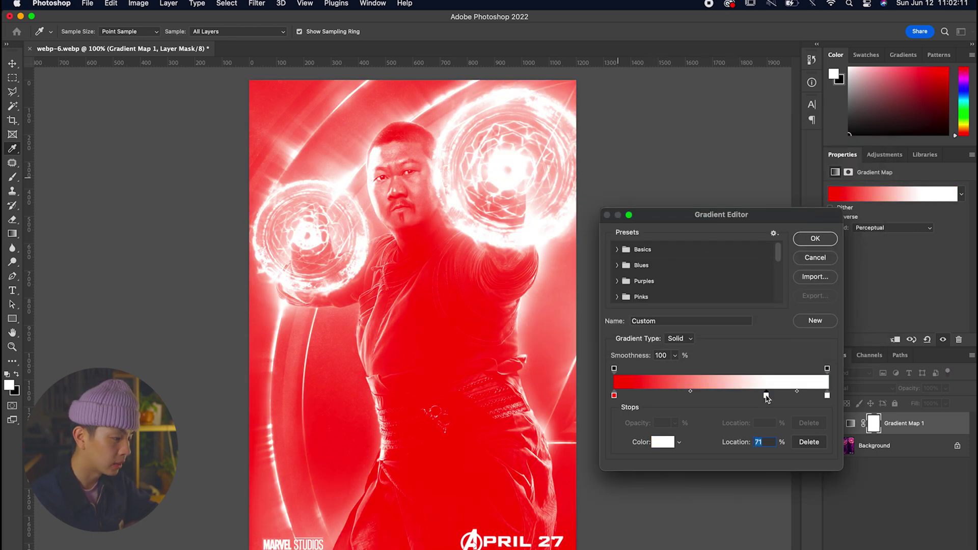
double_click(766, 396)
left_click(745, 225)
mouse_move(679, 198)
left_mouse_down()
mouse_move(722, 168)
mouse_move(701, 196)
mouse_move(701, 153)
left_mouse_up()
- Move the red stop to 15% and the cyan stop to 56%, then add a brightened olive stop at 30%
key("Return")
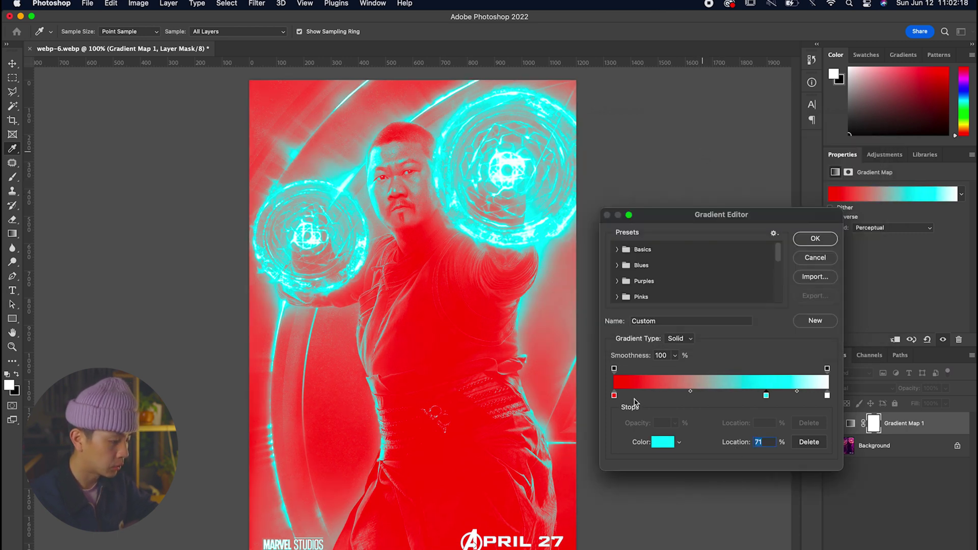
left_click(614, 397)
left_click_drag(615, 397, 659, 397)
left_click_drag(766, 397, 736, 398)
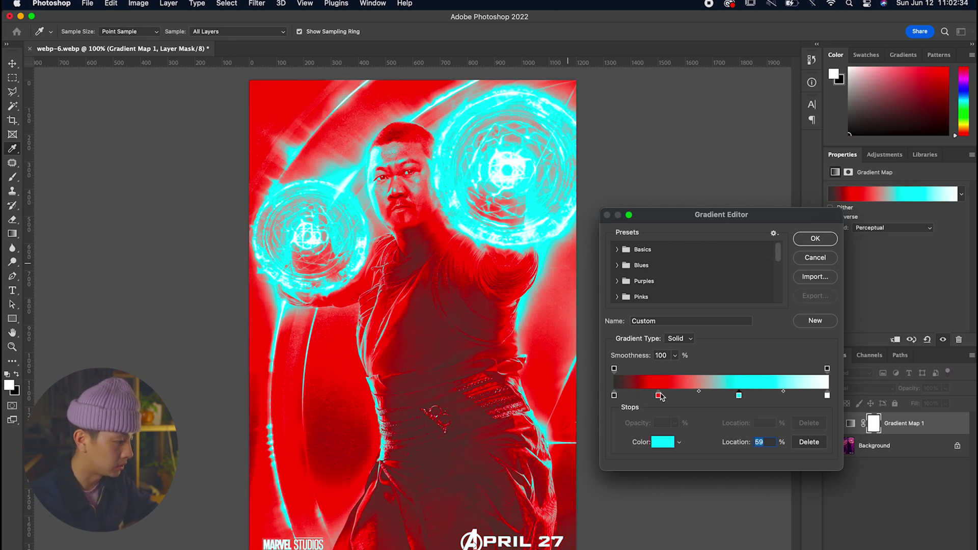
left_click_drag(659, 397, 646, 397)
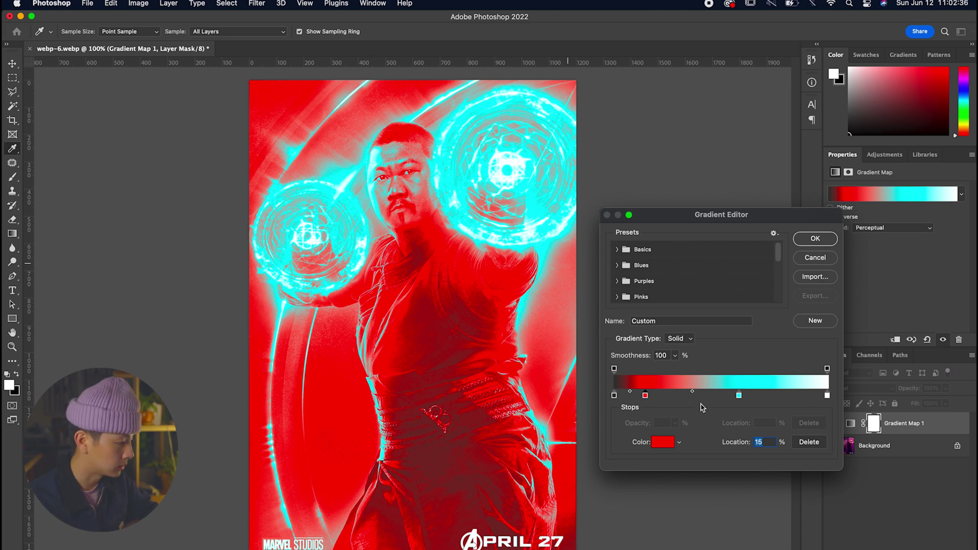
left_click_drag(739, 396, 734, 397)
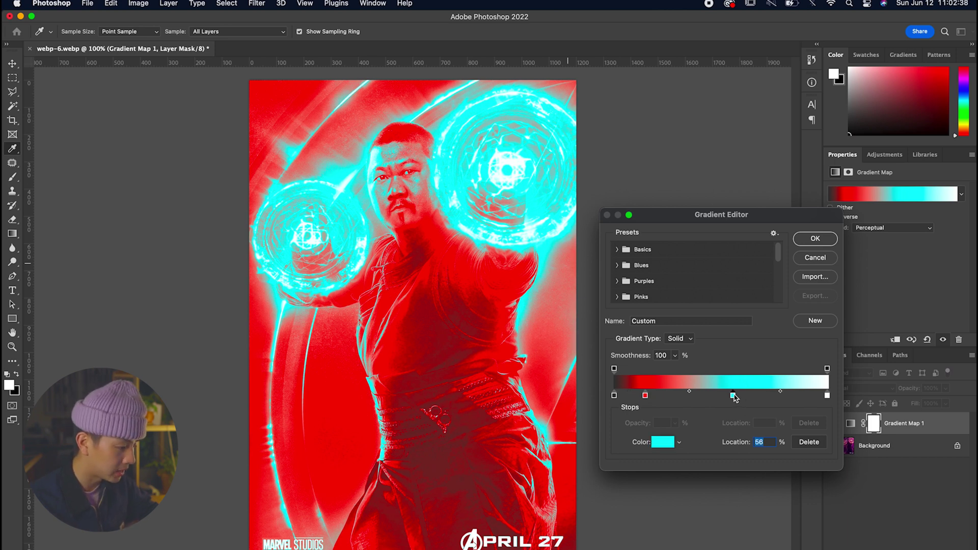
double_click(679, 397)
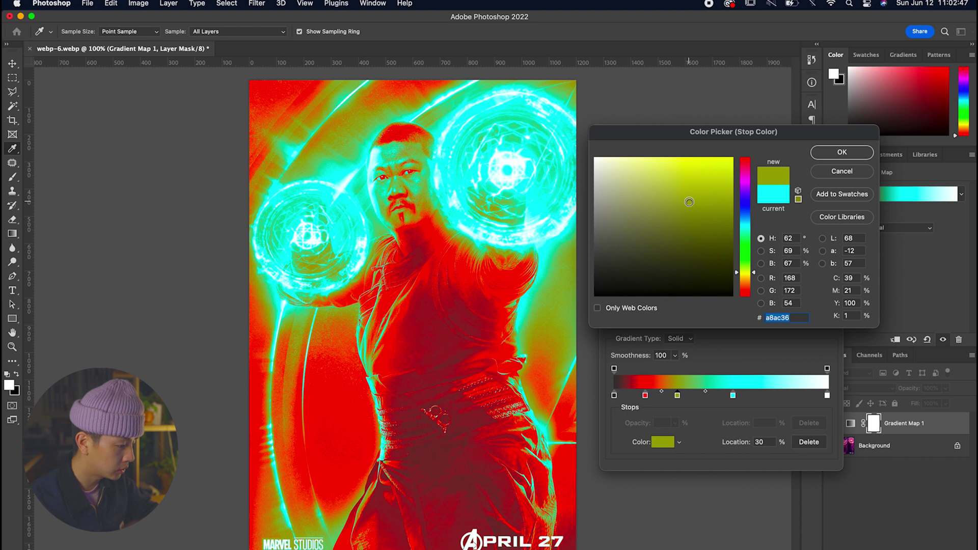
mouse_move(690, 202)
left_mouse_down()
mouse_move(657, 189)
mouse_move(713, 187)
mouse_move(620, 207)
mouse_move(650, 193)
left_mouse_up()
- Set the 0% stop to dark grey 545454 and move the red stop to 19%
key("Return")
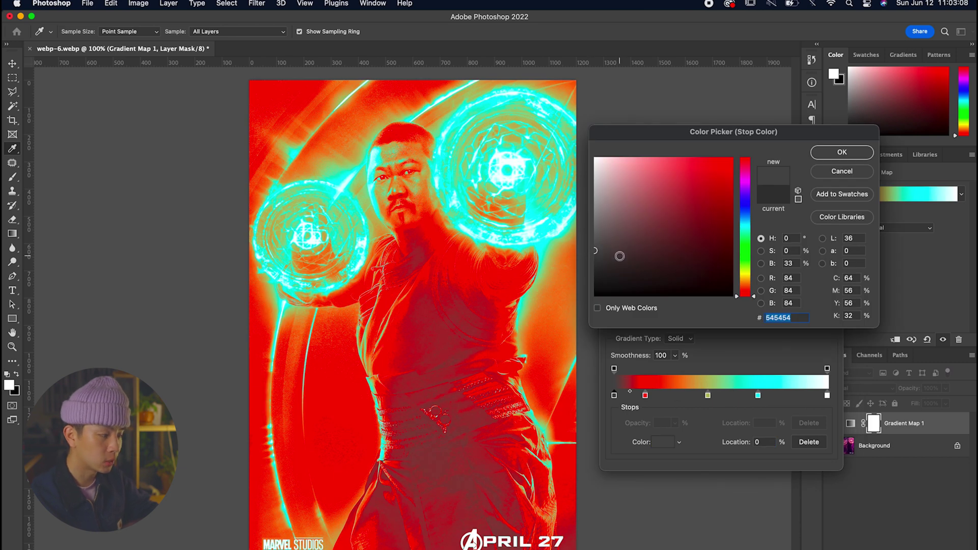
key("Return")
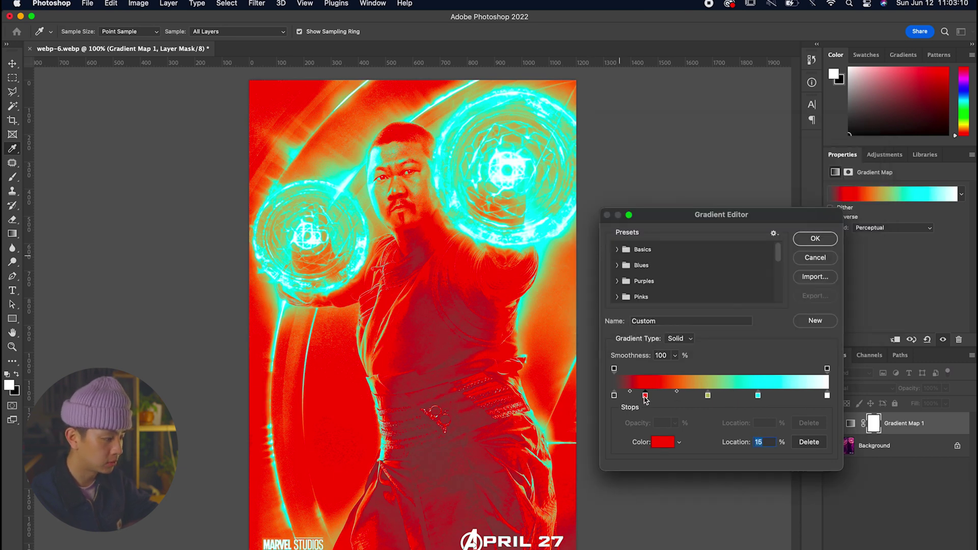
left_click_drag(645, 396, 653, 396)
double_click(653, 395)
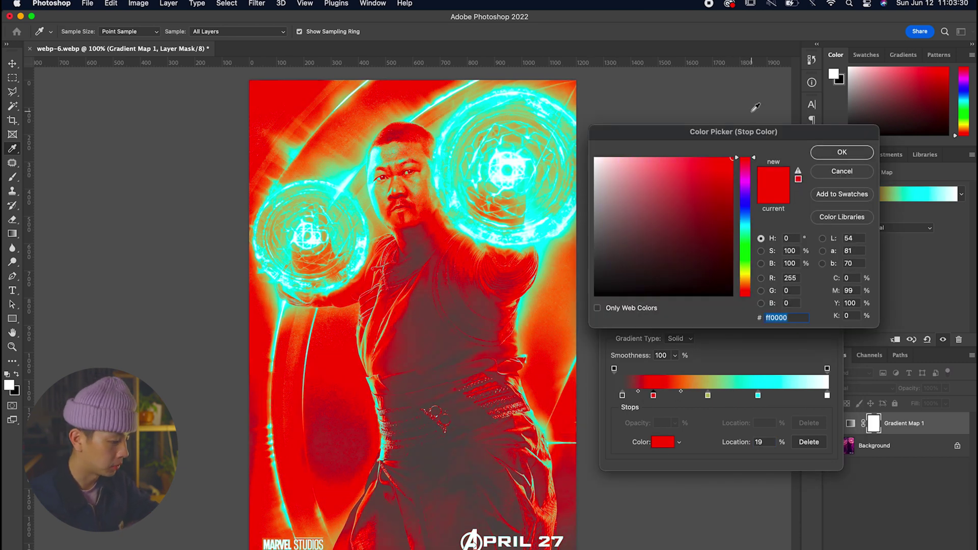